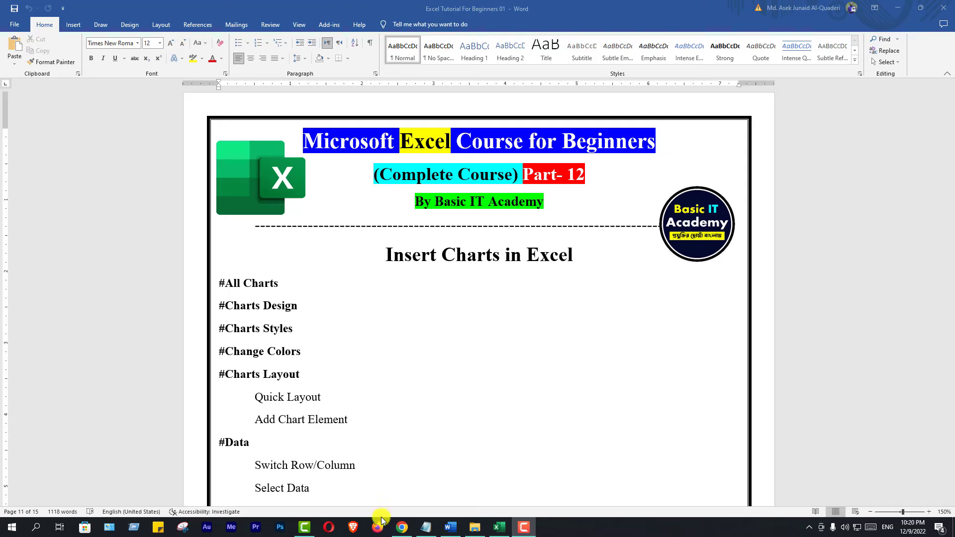
Switch to the Student Result sheet GPA workbook in Excel and open the population statistics on Sheet7.
click(497, 530)
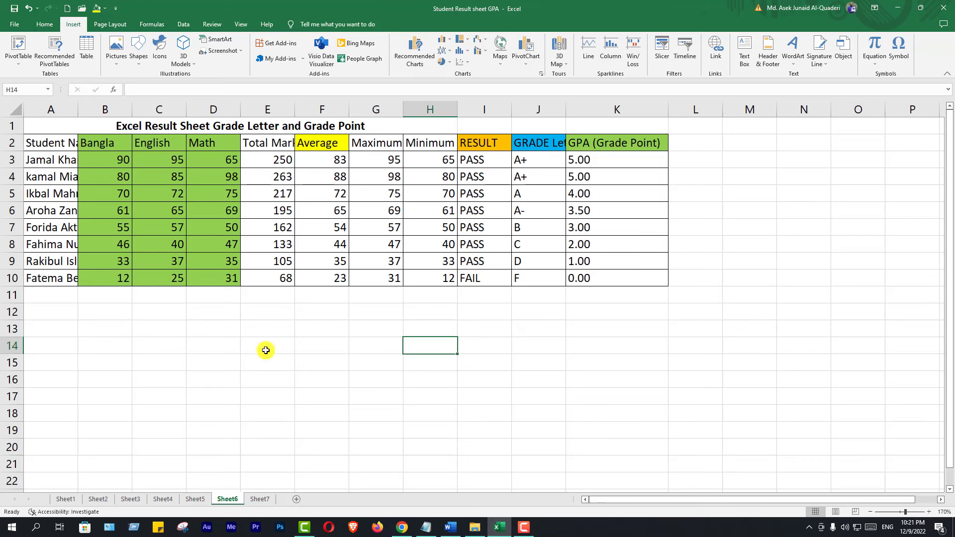
click(259, 500)
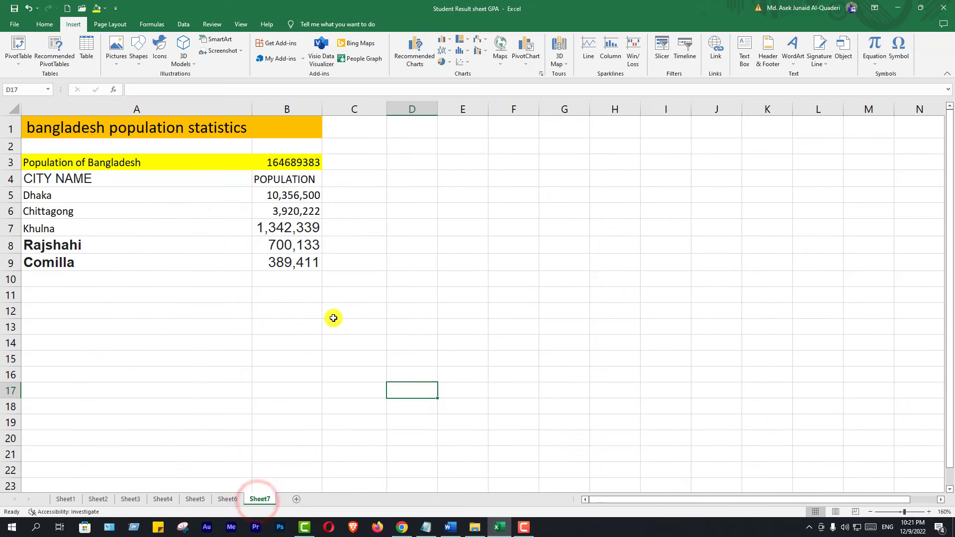
click(333, 318)
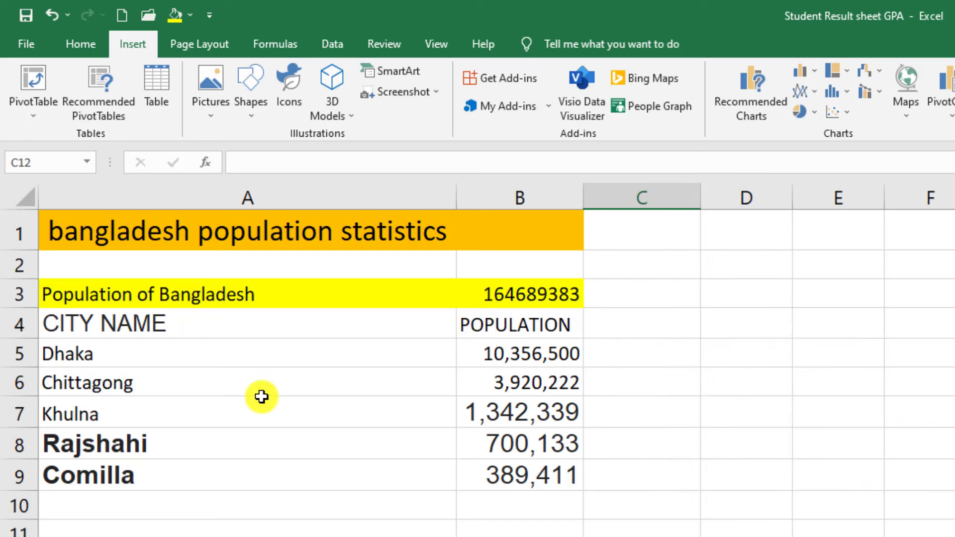
Insert a 2-D pie chart of the city populations in A5:B9 and move it beside the data, clear of the table.
drag(44, 345, 521, 469)
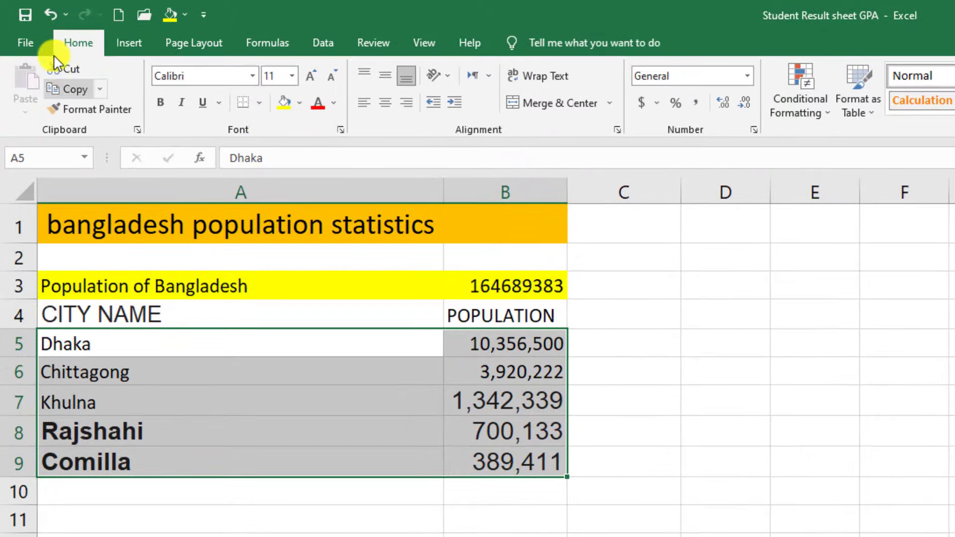
click(131, 44)
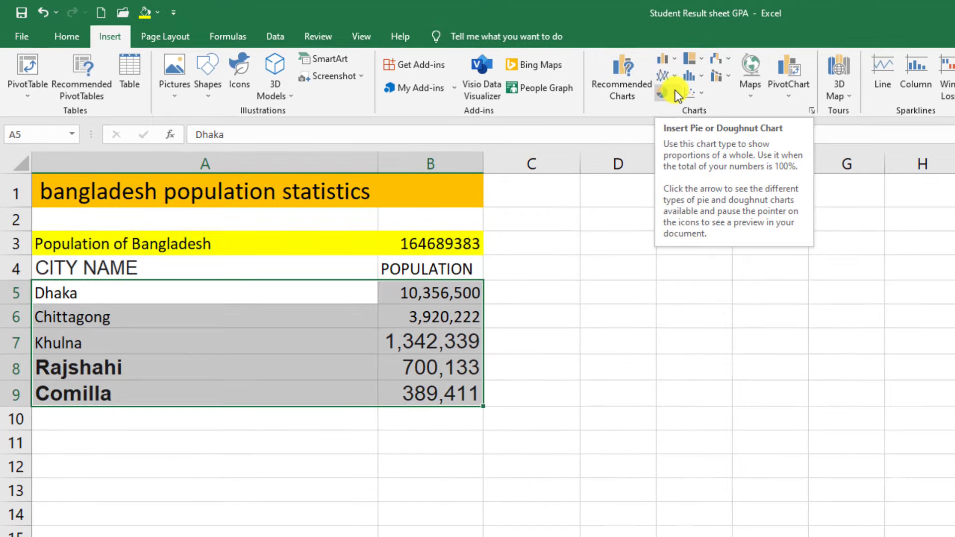
click(675, 90)
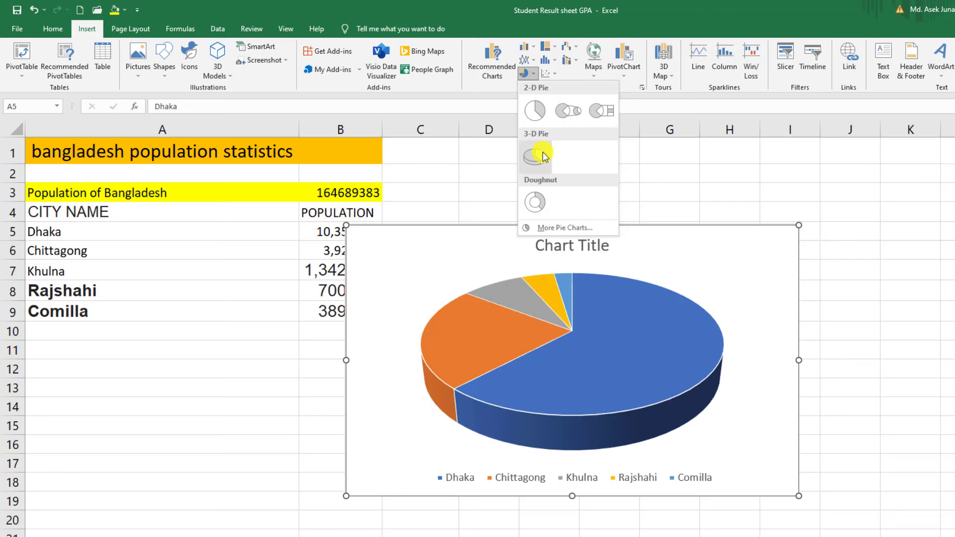
click(537, 111)
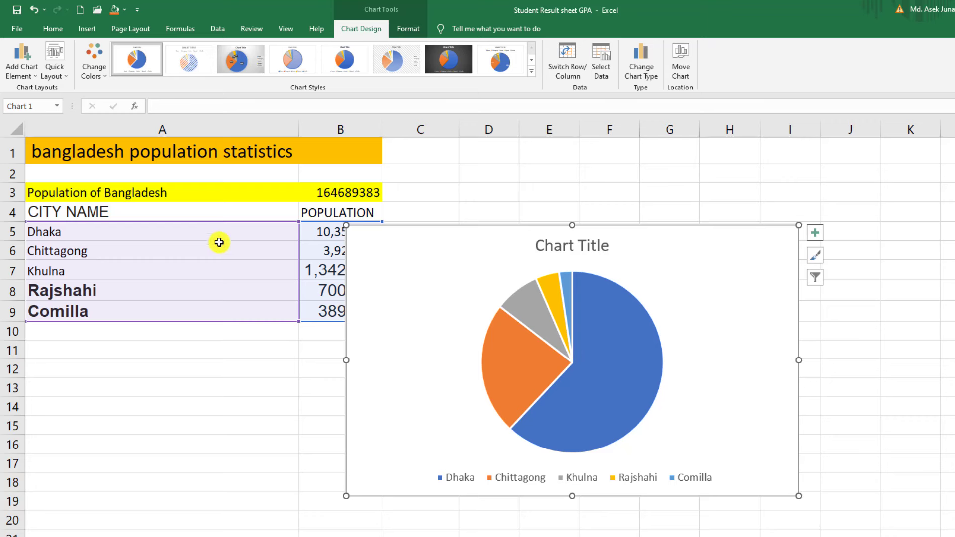
drag(474, 241, 553, 220)
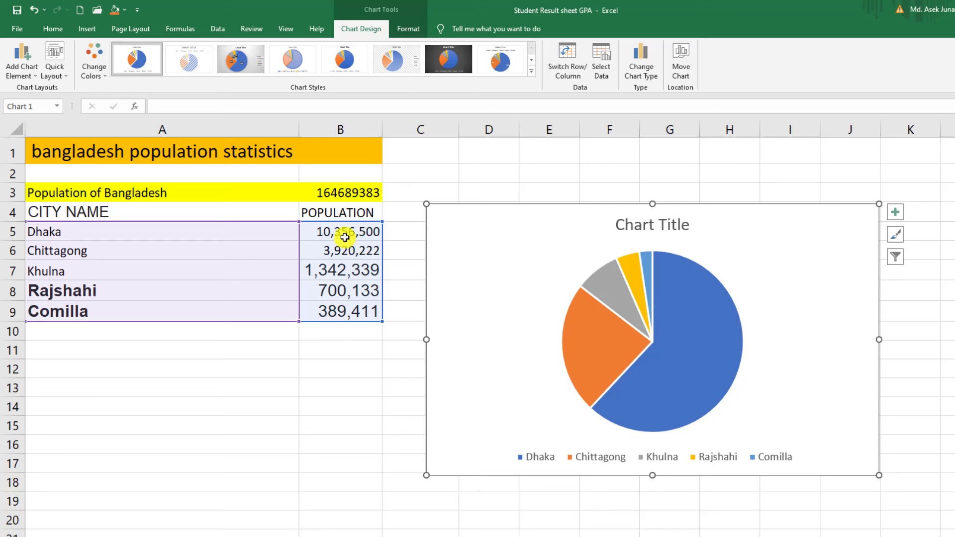
Delete the city population pie chart from Sheet7.
mouse_move(704, 361)
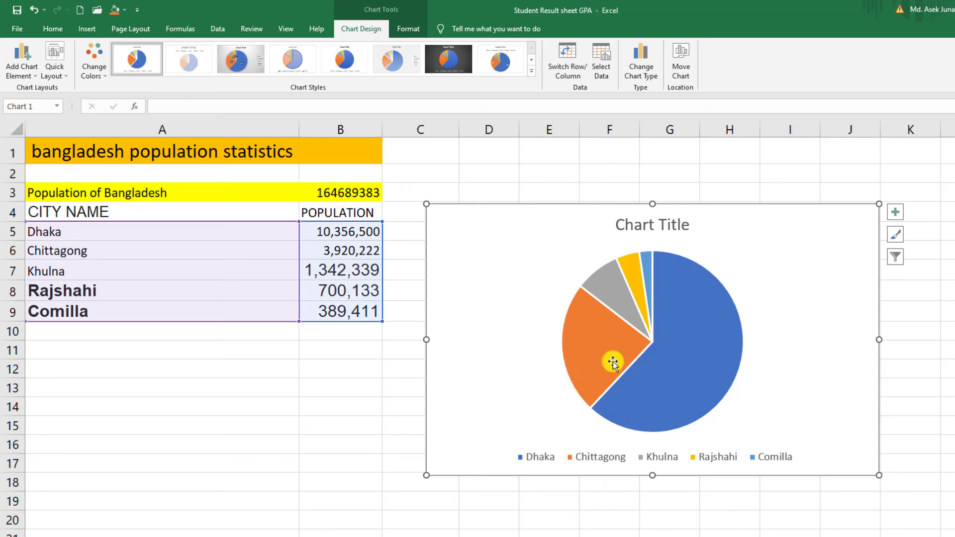
mouse_move(612, 361)
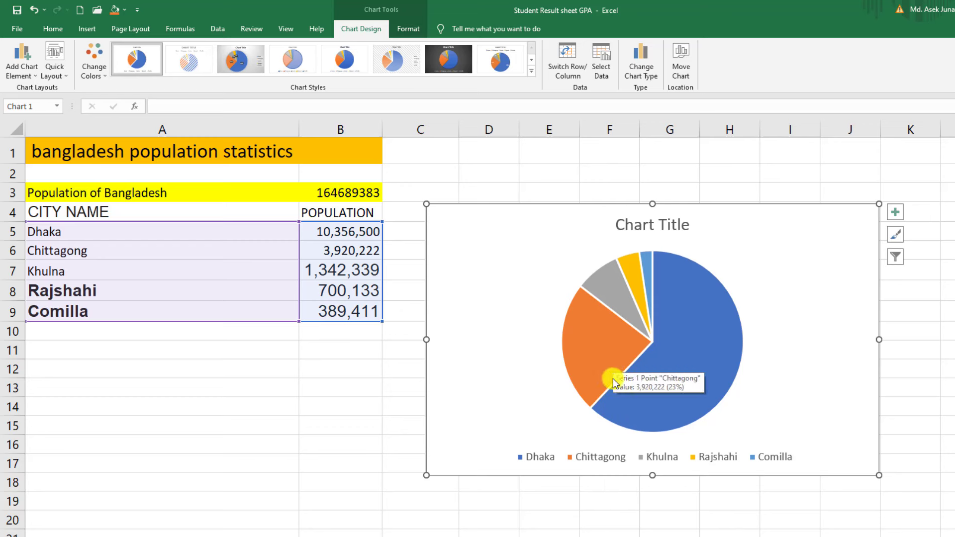
mouse_move(631, 293)
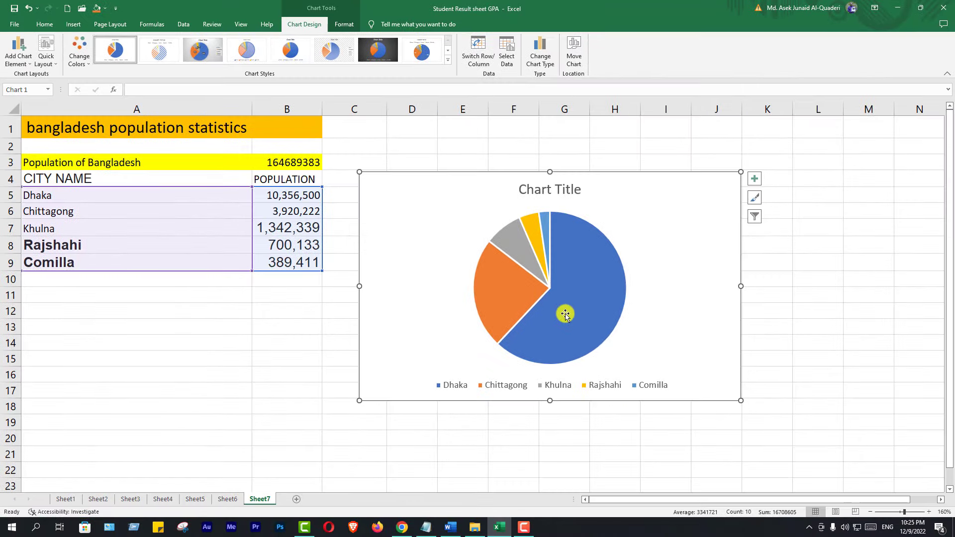
mouse_move(679, 369)
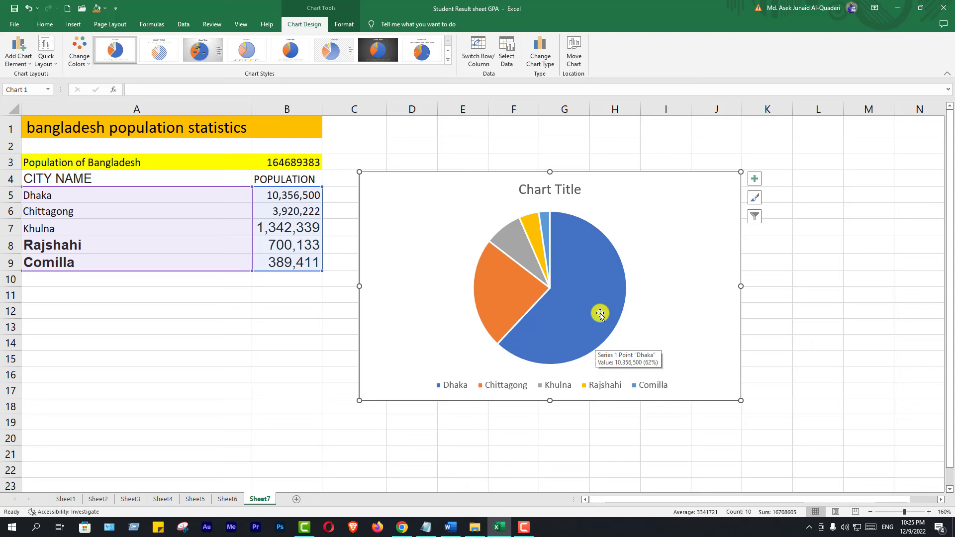
click(670, 224)
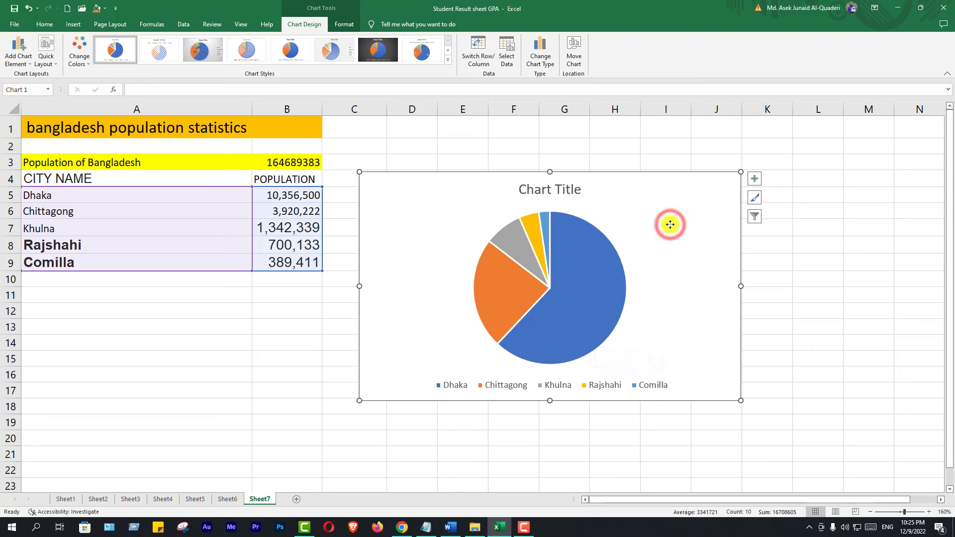
key(Delete)
click(602, 230)
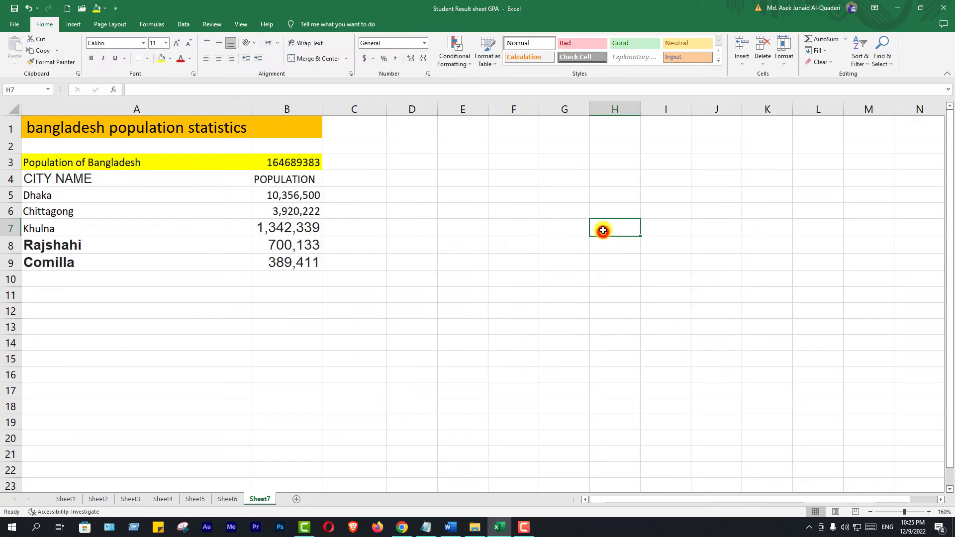
Open the result table on Sheet6 and select the student names with their Bangla, English and Math marks, A2:D10.
click(227, 499)
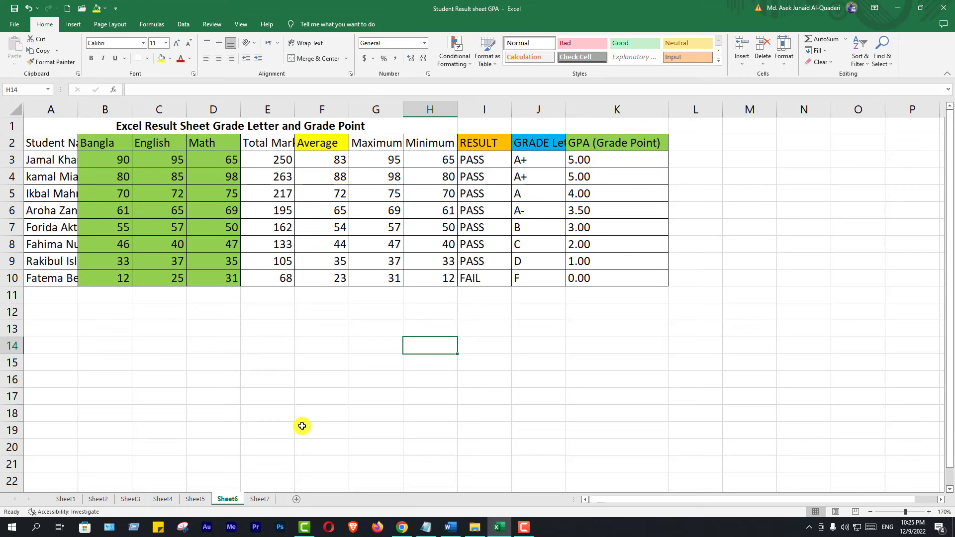
click(238, 348)
click(266, 293)
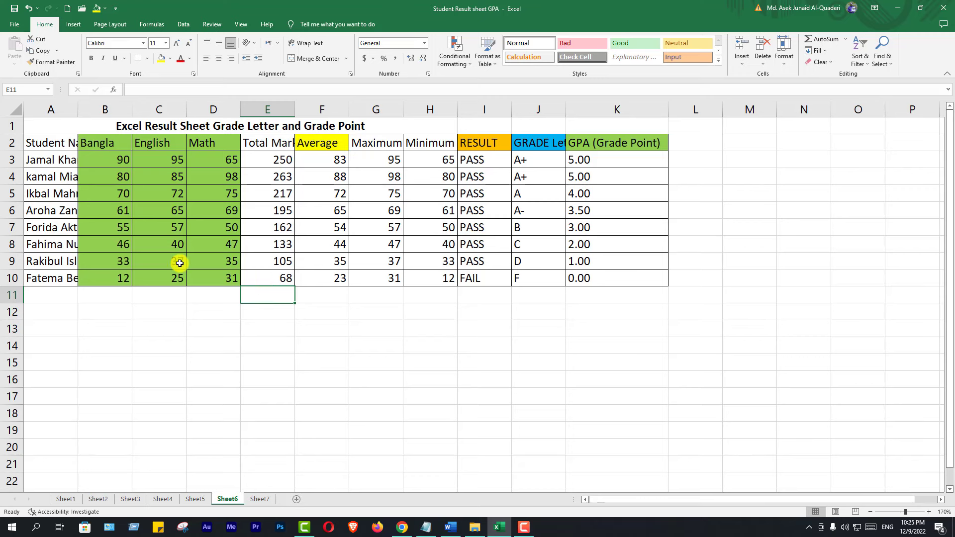
click(144, 334)
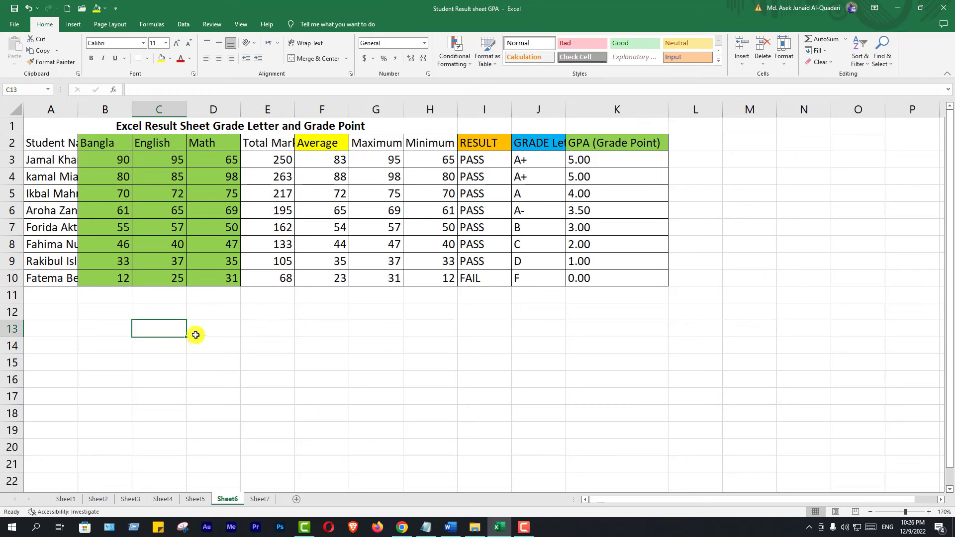
drag(28, 137, 207, 275)
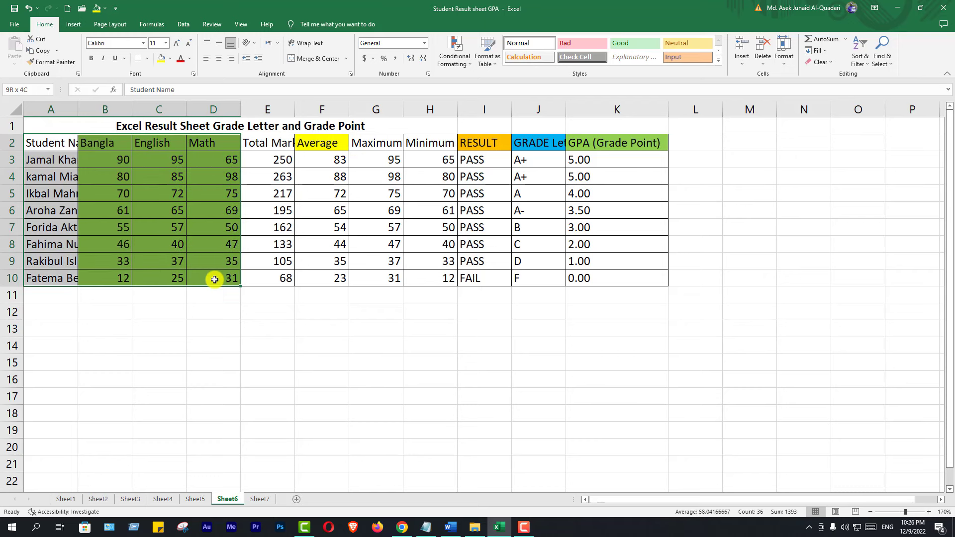
drag(201, 271, 201, 271)
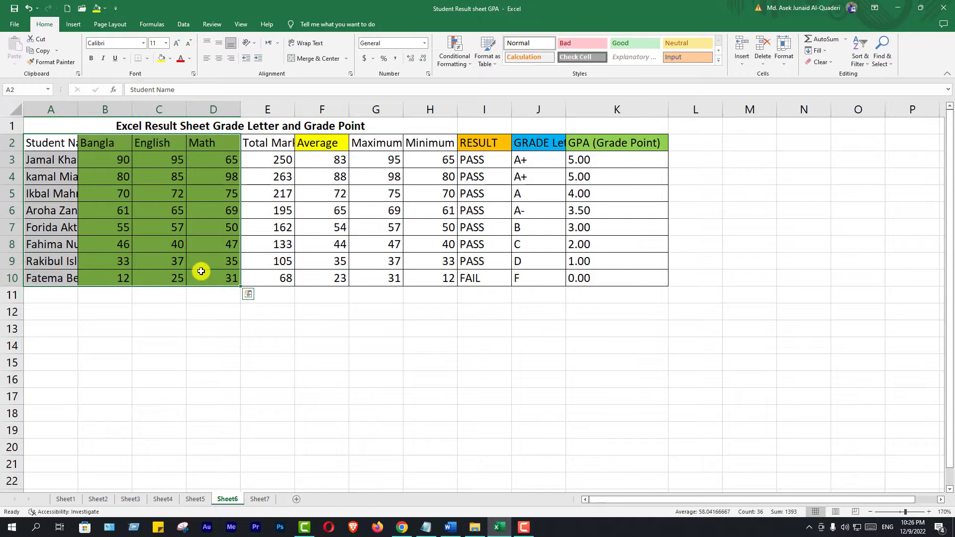
Browse the recommended charts for the selected marks, previewing Stacked Column, the bar chart, Scatter, Funnel and Pareto.
click(73, 25)
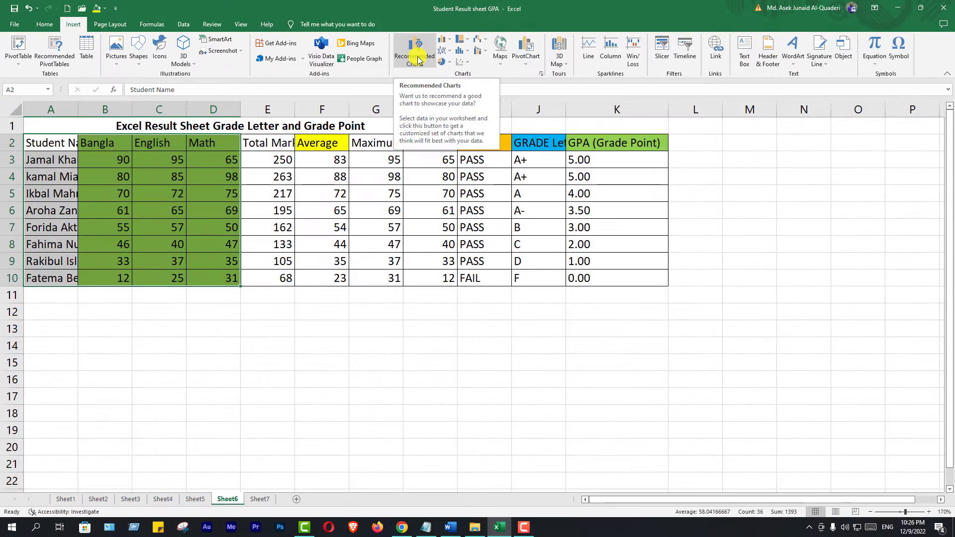
click(417, 55)
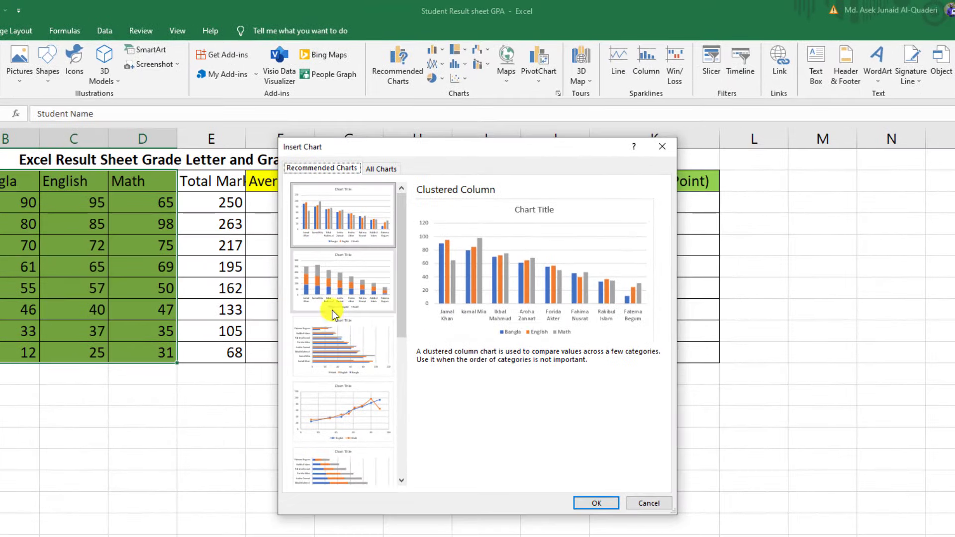
drag(399, 237, 396, 392)
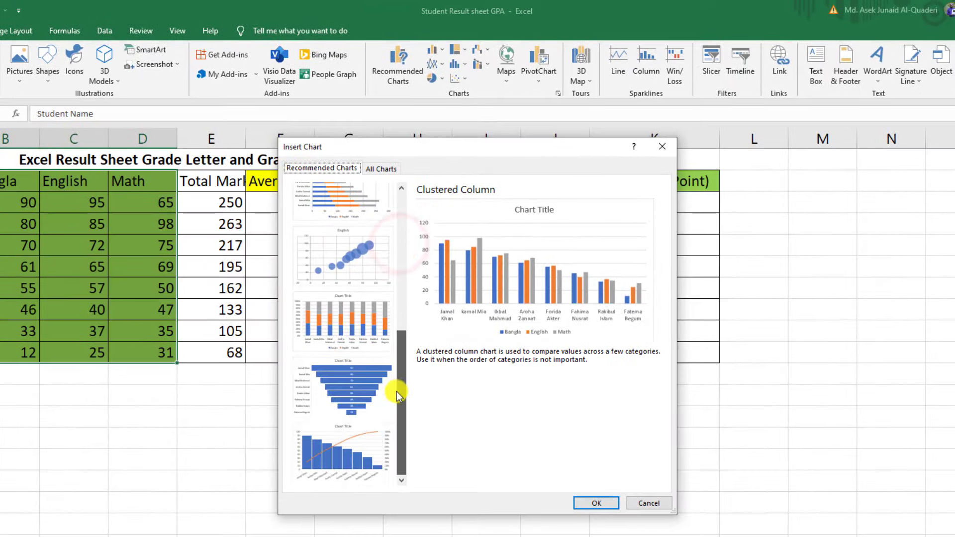
drag(396, 357, 407, 237)
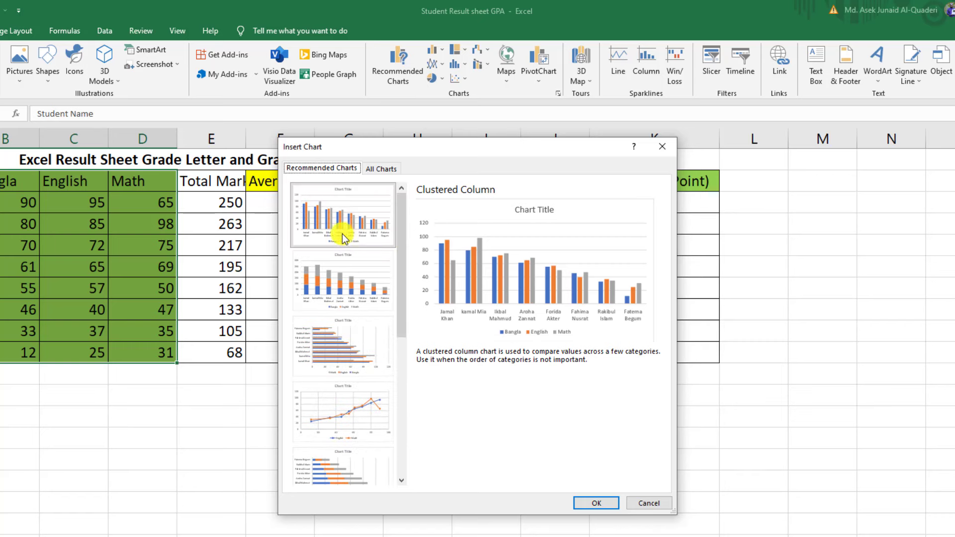
click(330, 281)
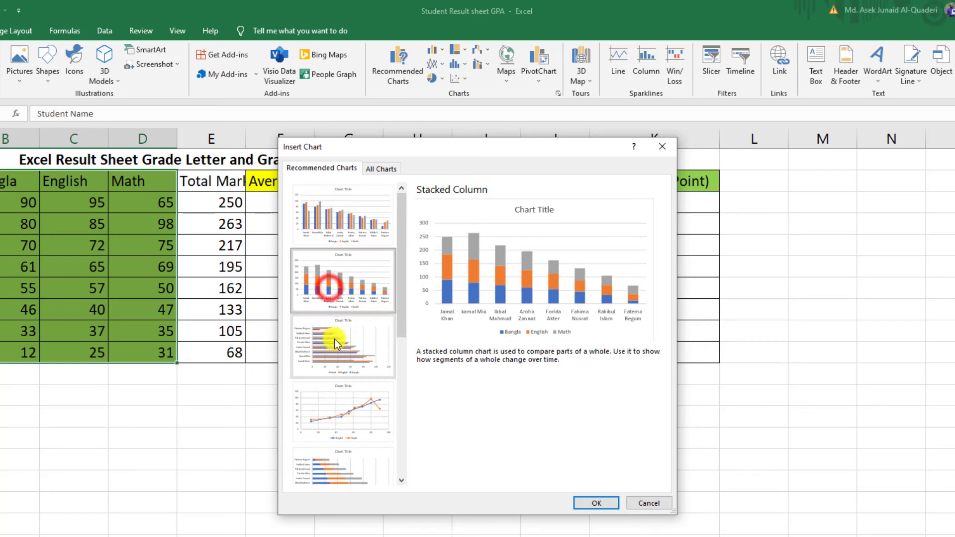
click(330, 359)
click(321, 425)
scroll(327, 417, down, 5)
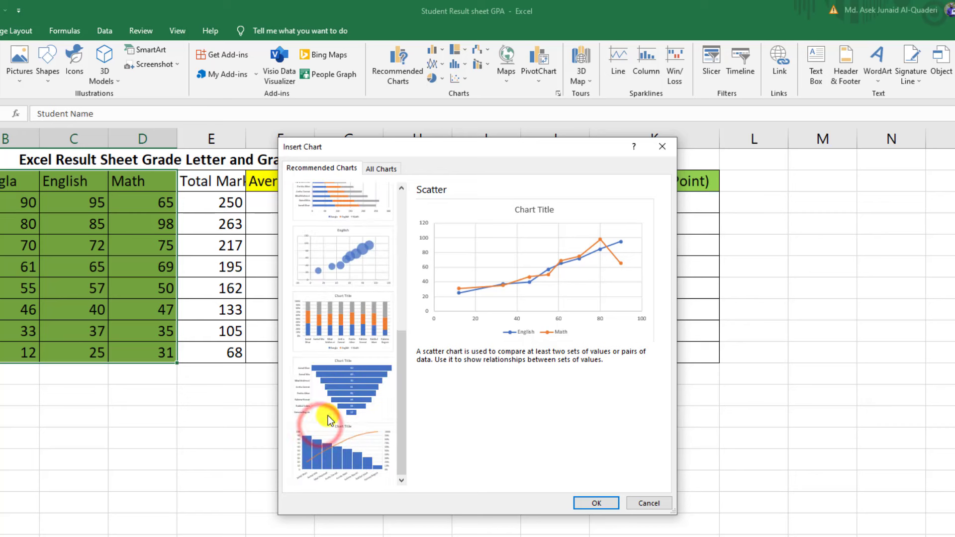
click(333, 380)
click(334, 437)
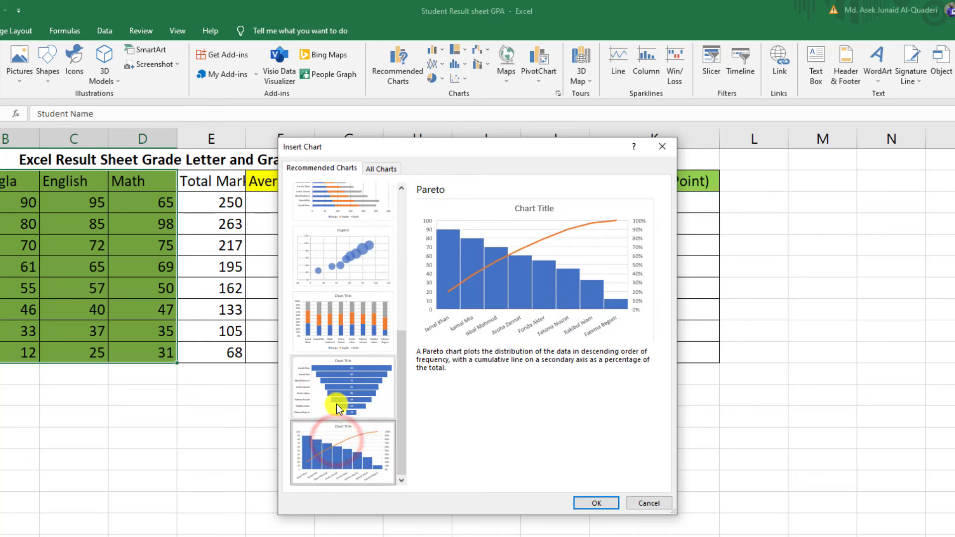
scroll(340, 403, up, 5)
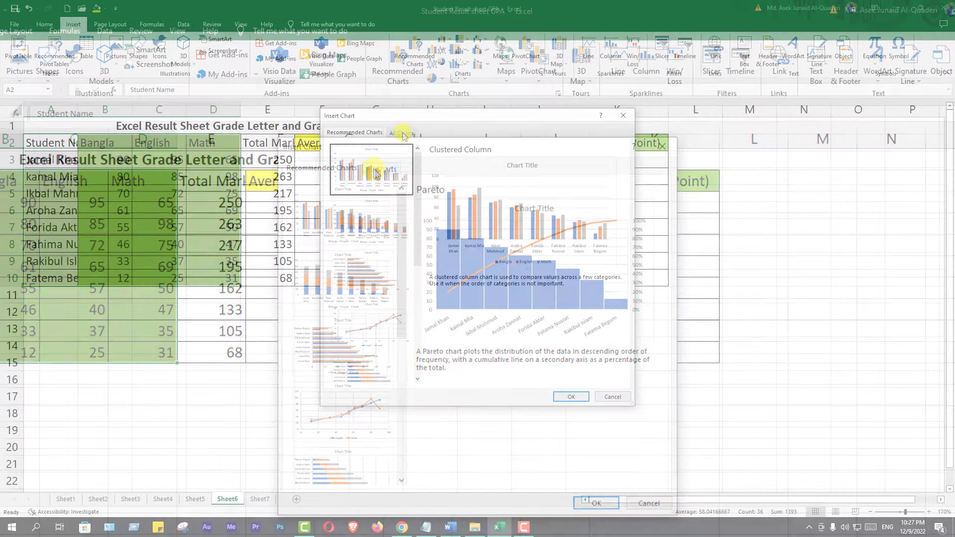
Show all chart types and preview the column variants from Stacked Column and 100% Stacked Column through 3-D Column.
click(404, 134)
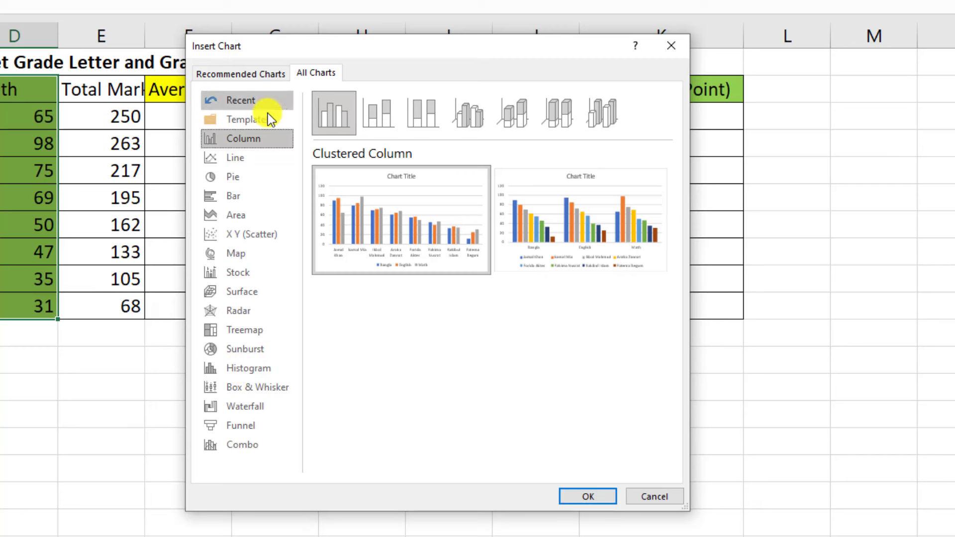
click(375, 113)
click(433, 113)
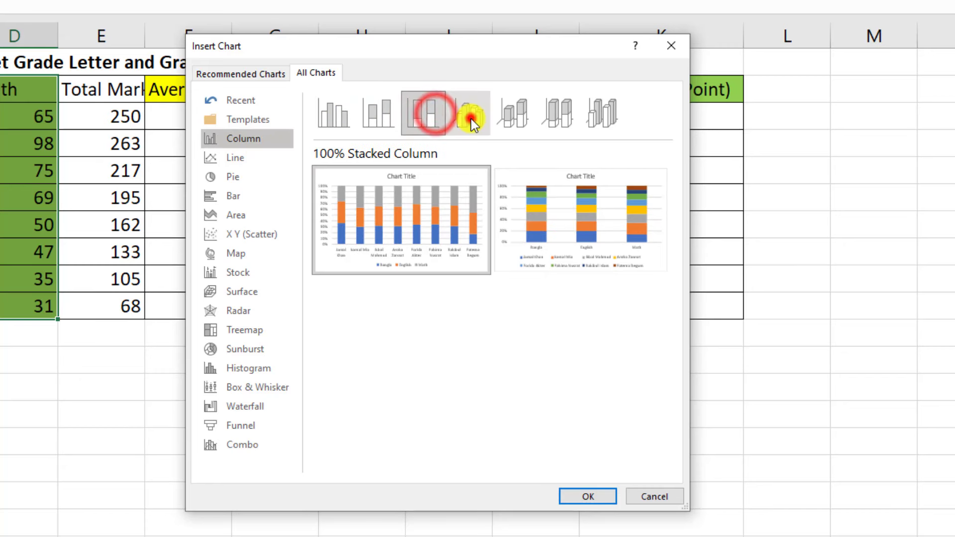
click(467, 114)
click(520, 116)
click(559, 119)
click(616, 124)
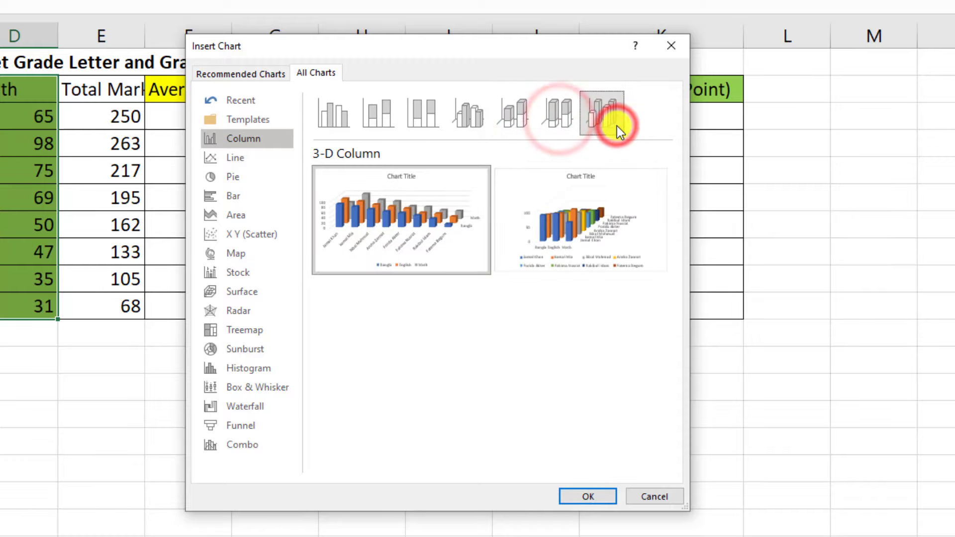
mouse_move(567, 220)
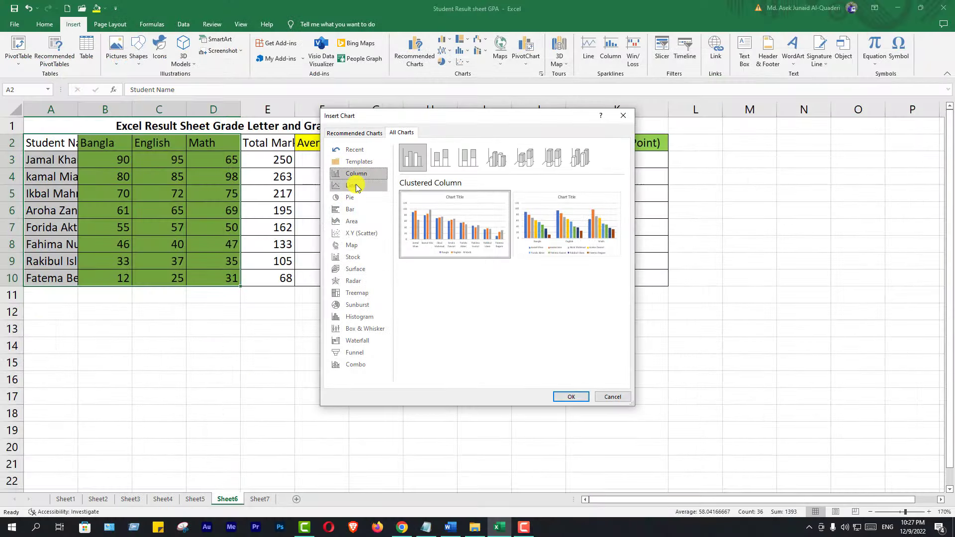
Preview the line chart variants for the marks, including Stacked Line, 100% Stacked Line and the line with markers.
click(356, 186)
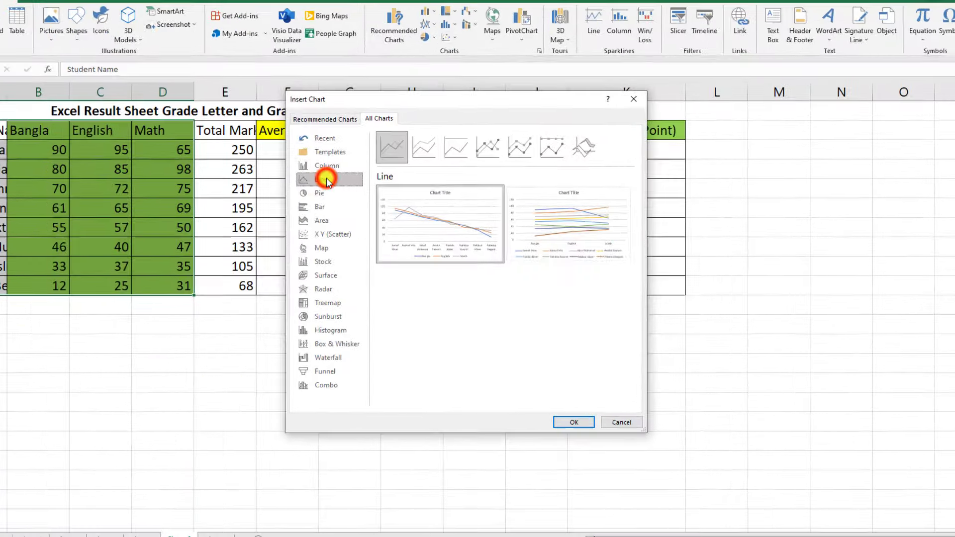
click(441, 157)
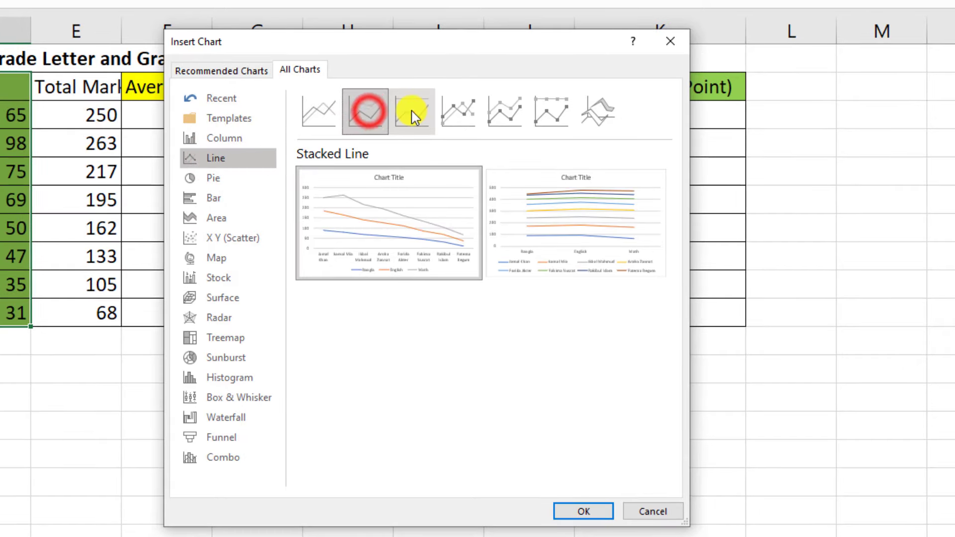
click(413, 117)
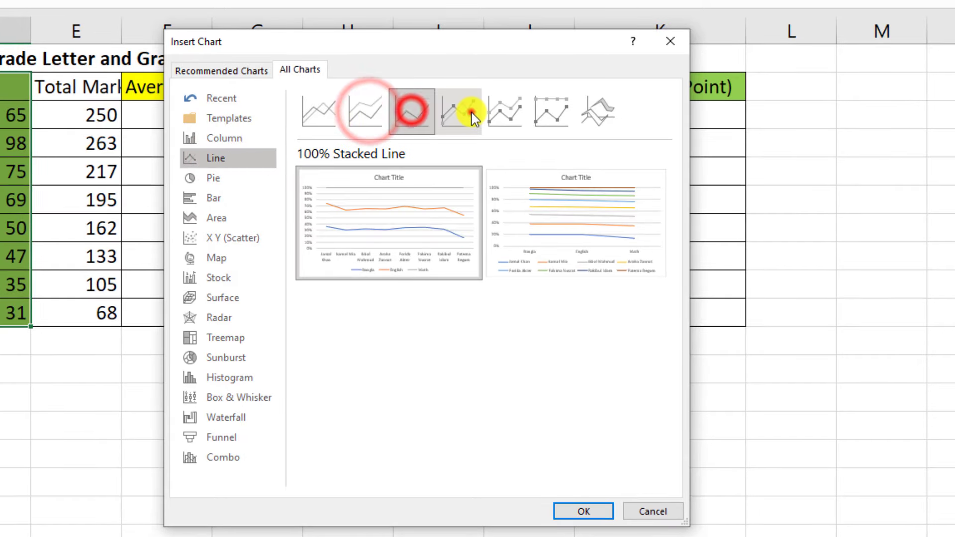
click(458, 111)
Preview the Pie, Bar, Area, Scatter, Map, Stock, Surface, Radar and Treemap chart types for the selected marks.
click(229, 177)
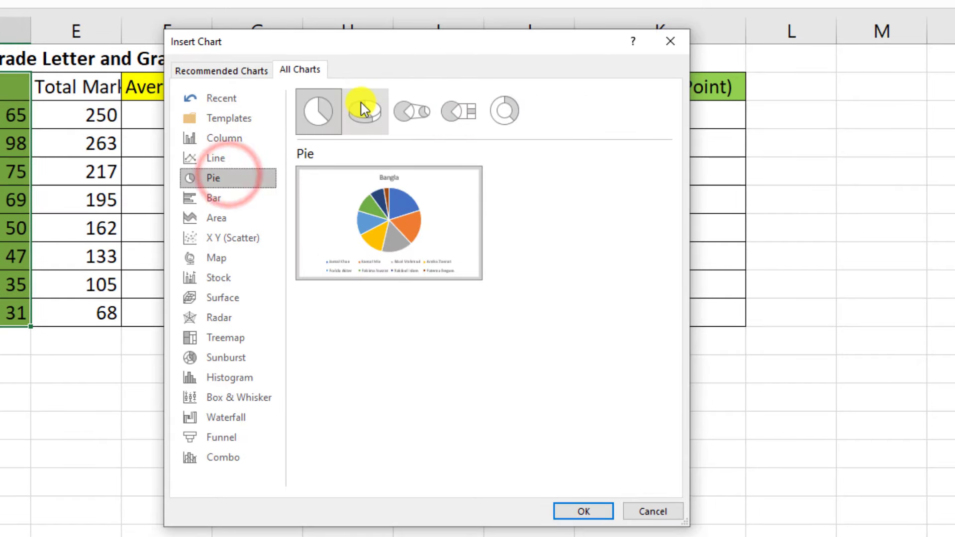
click(363, 107)
click(227, 198)
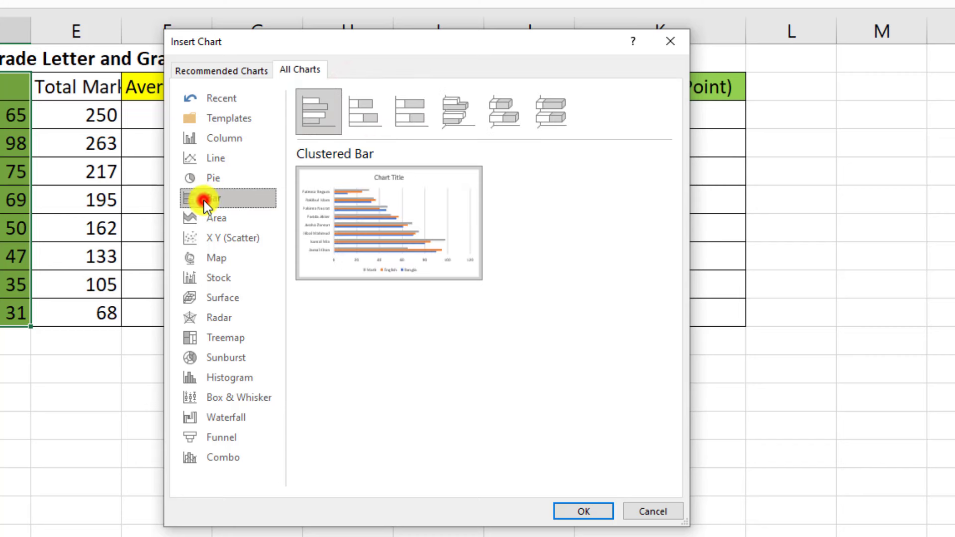
click(215, 219)
click(214, 240)
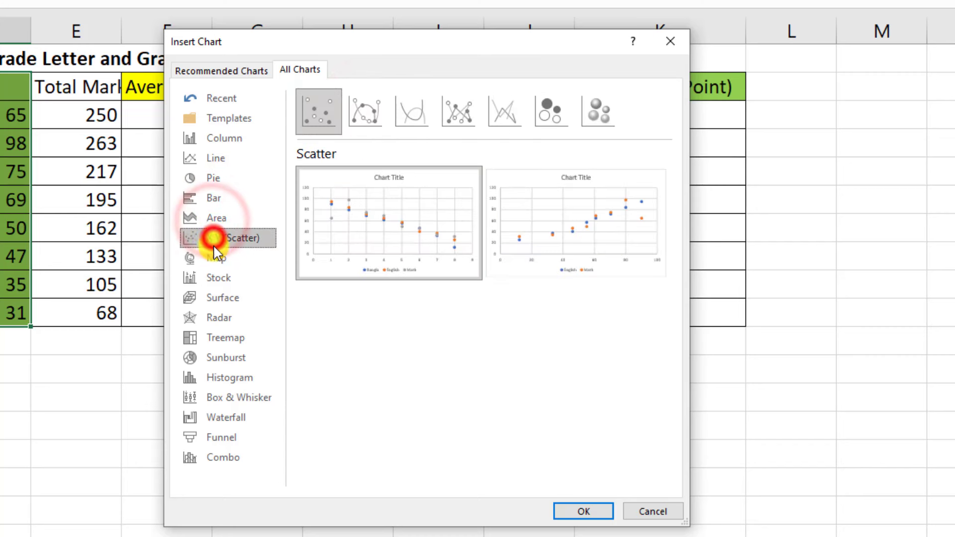
click(214, 258)
click(212, 276)
click(213, 297)
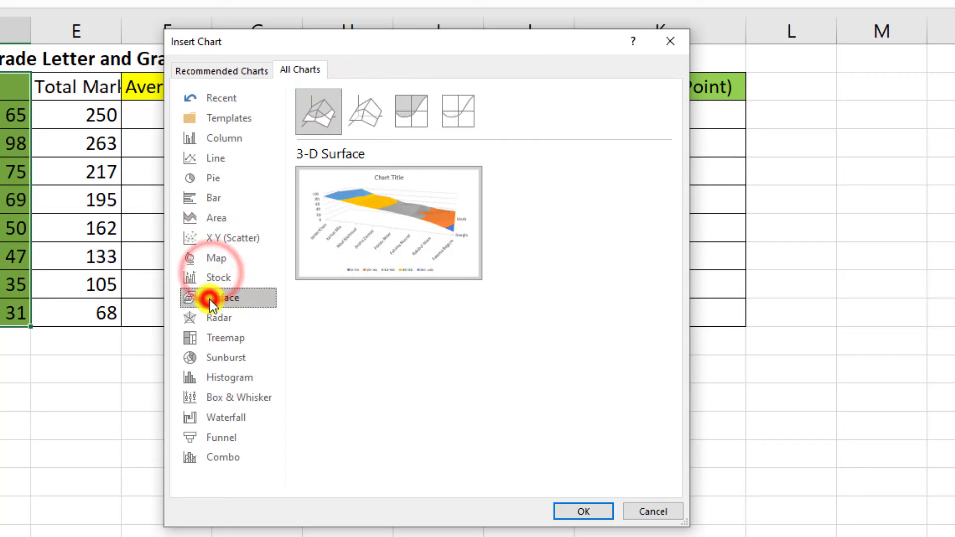
click(214, 317)
click(214, 338)
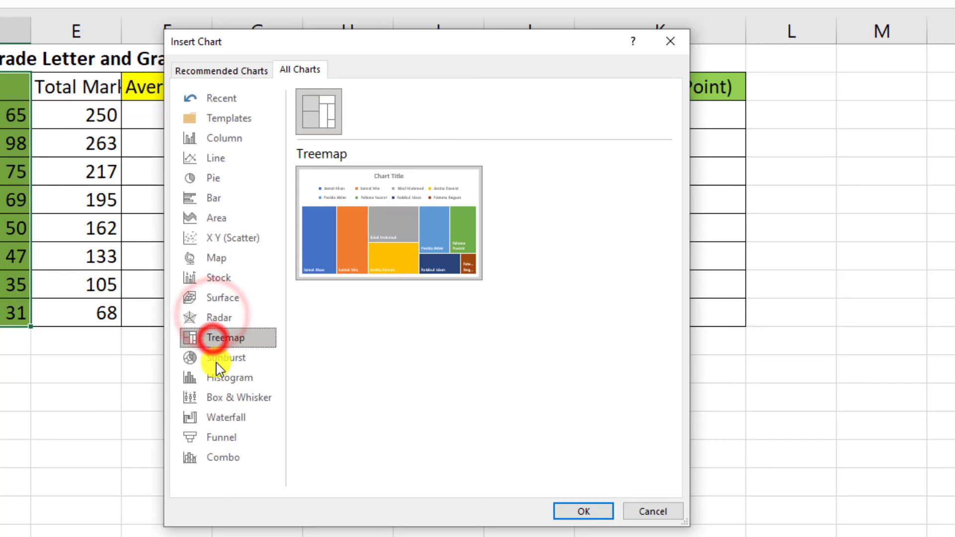
Preview the Sunburst, Histogram, Box & Whisker, Waterfall, Funnel and Combo chart types, enlarging the Sunburst preview.
click(215, 358)
click(216, 378)
click(217, 398)
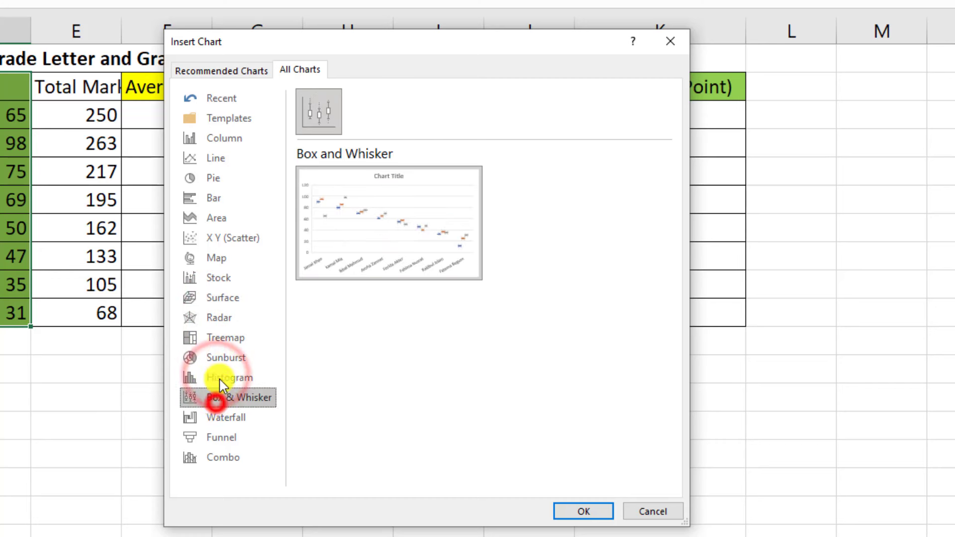
click(216, 358)
mouse_move(454, 189)
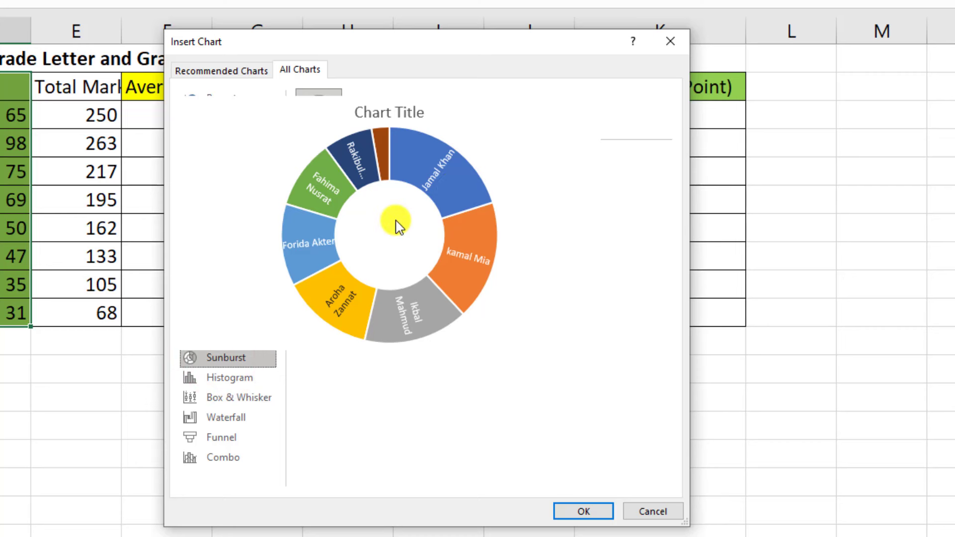
click(218, 377)
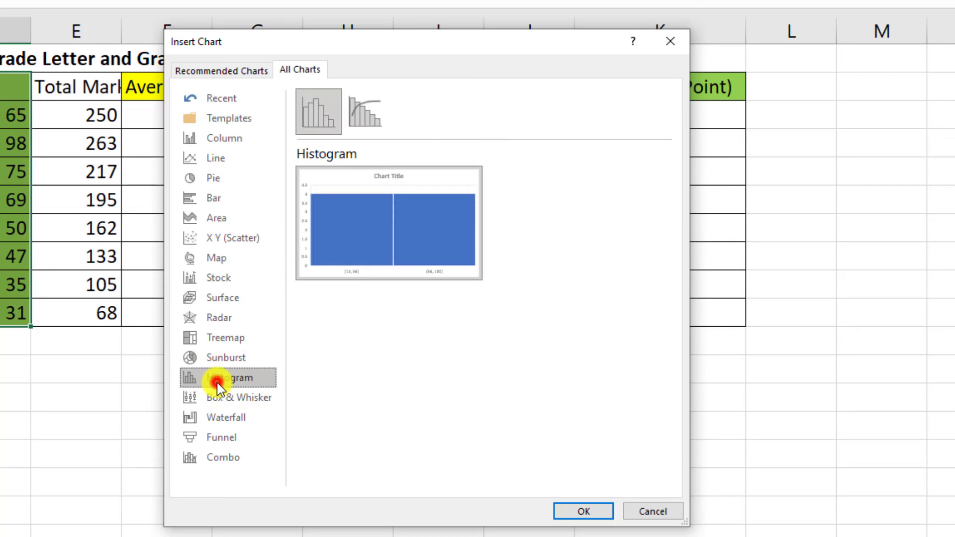
click(218, 397)
click(220, 418)
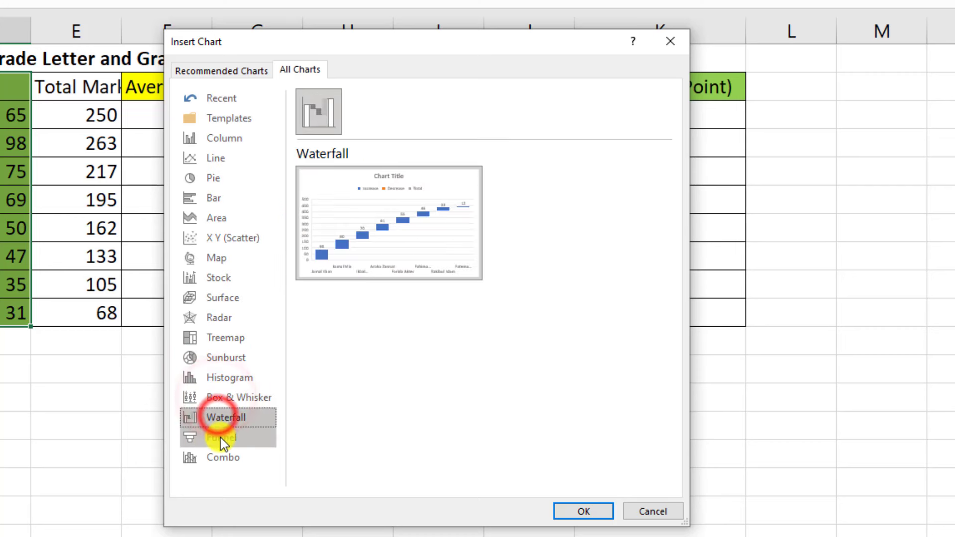
click(219, 437)
click(219, 454)
Insert a Clustered Column chart of the selected marks, with the students along the horizontal axis.
click(238, 139)
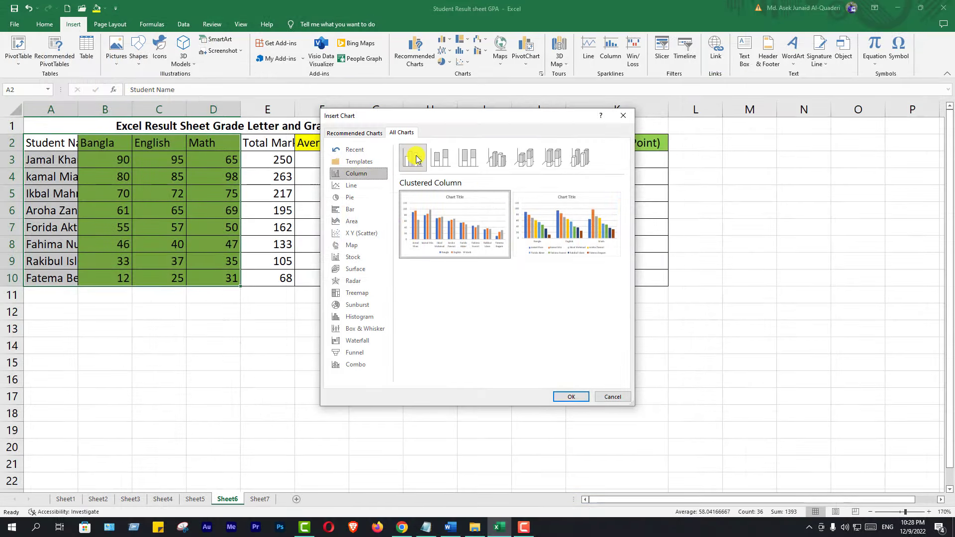
mouse_move(445, 223)
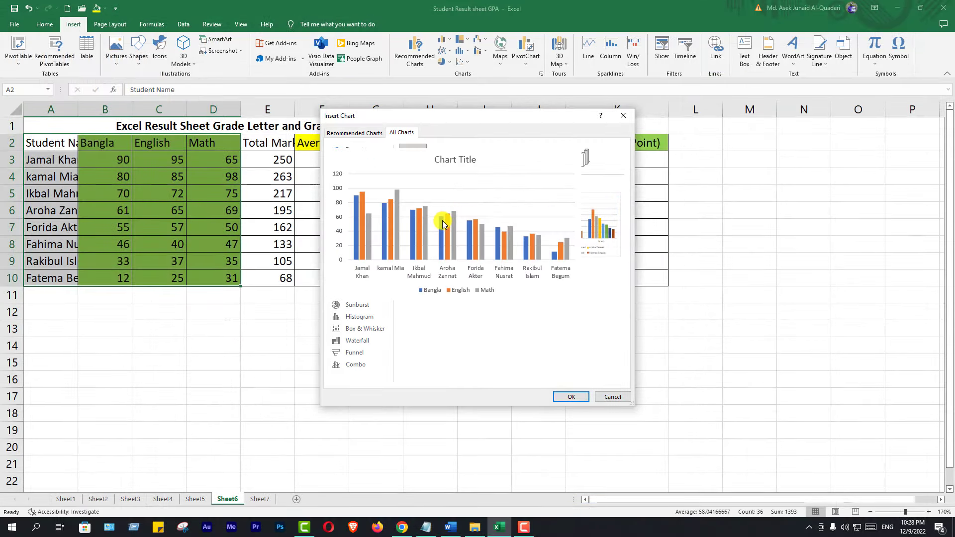
click(566, 397)
Enlarge the chart and place it beside the Total Marks column, covering about columns F to M below the header row.
drag(565, 396, 578, 170)
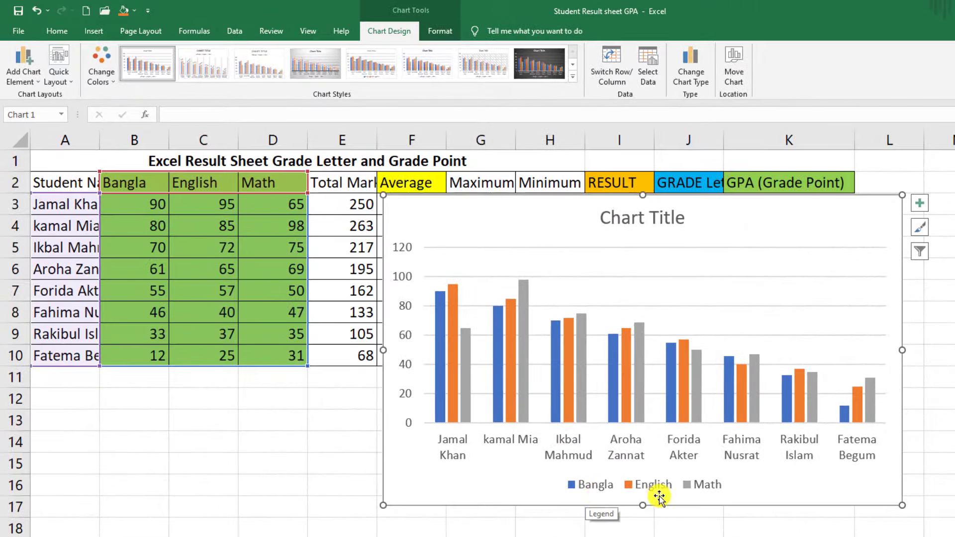
drag(544, 212, 614, 274)
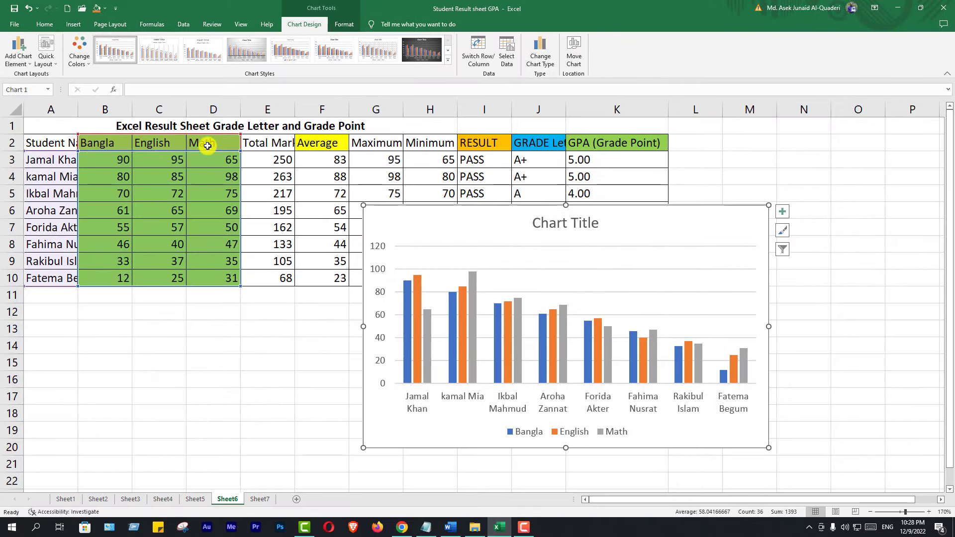
drag(441, 225, 434, 187)
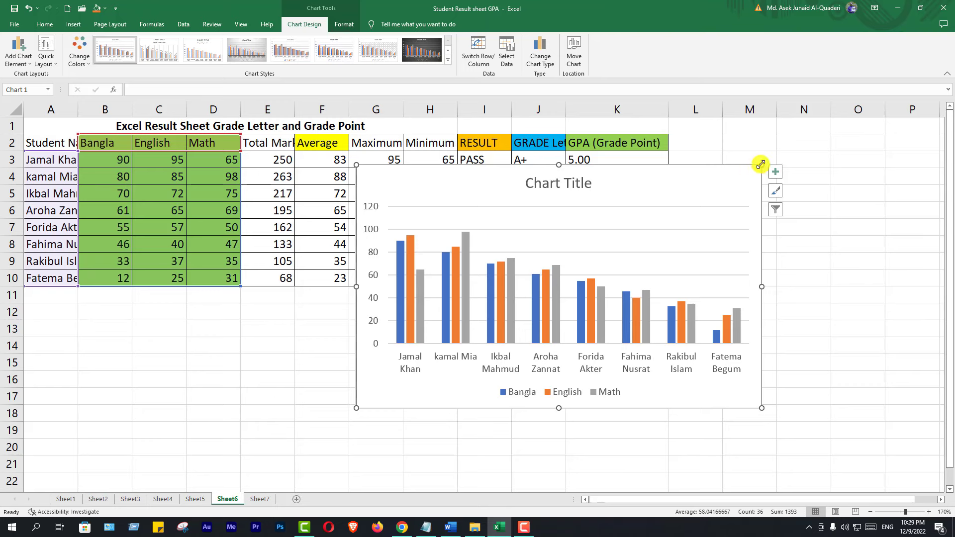
drag(762, 164, 834, 115)
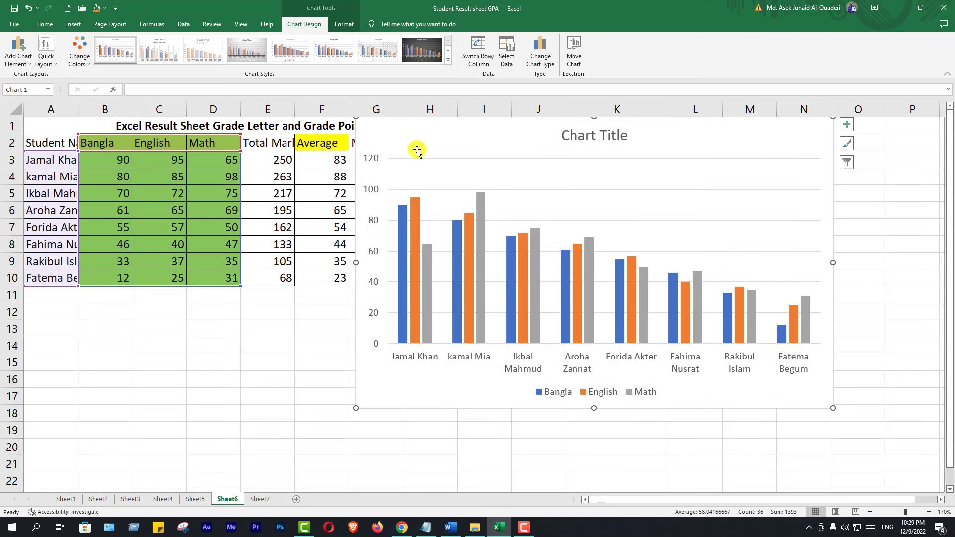
drag(417, 150, 241, 176)
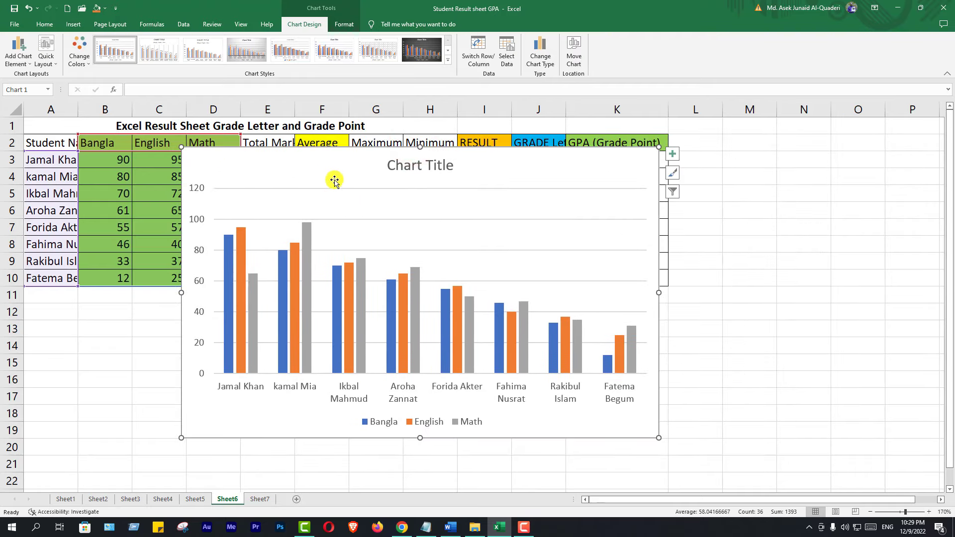
drag(334, 181, 461, 187)
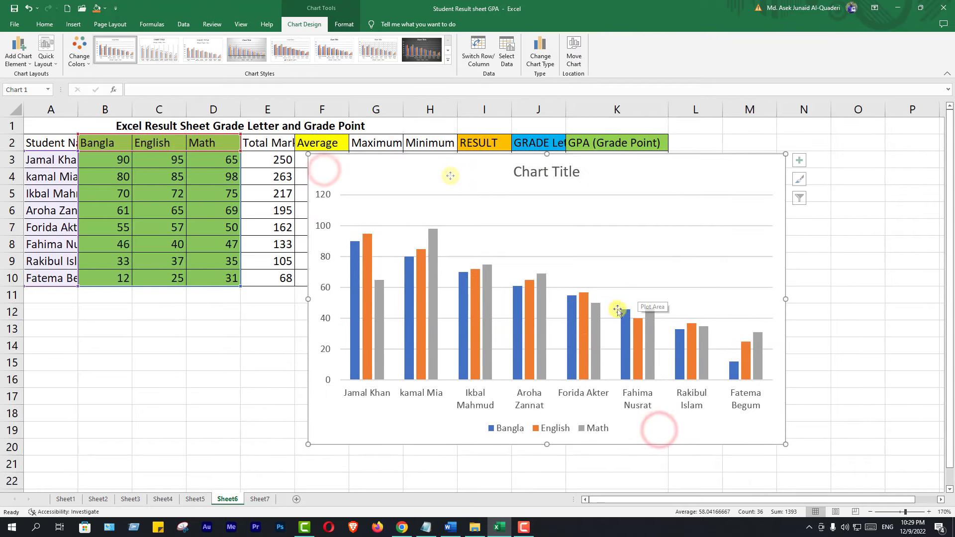
Increase the font size of the chart legend to 12.
click(521, 434)
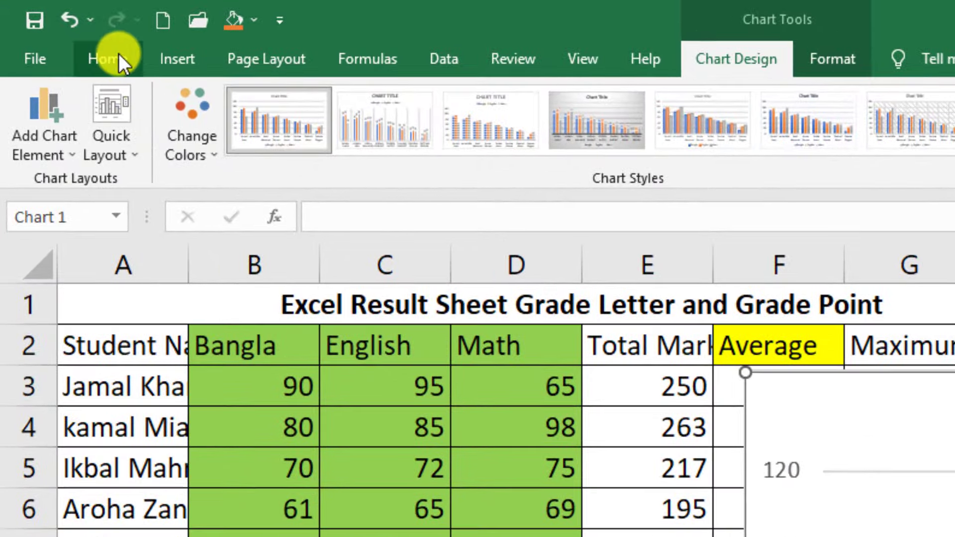
click(118, 53)
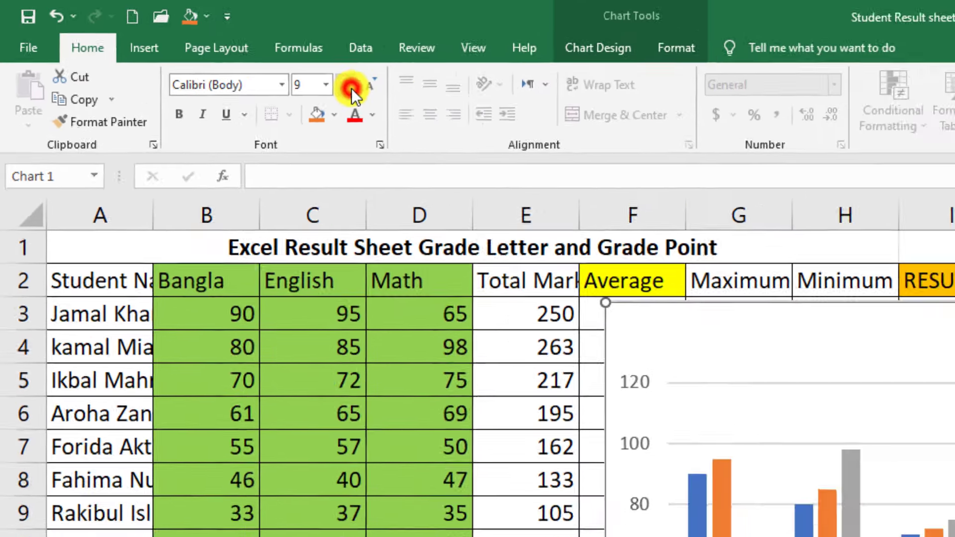
click(433, 114)
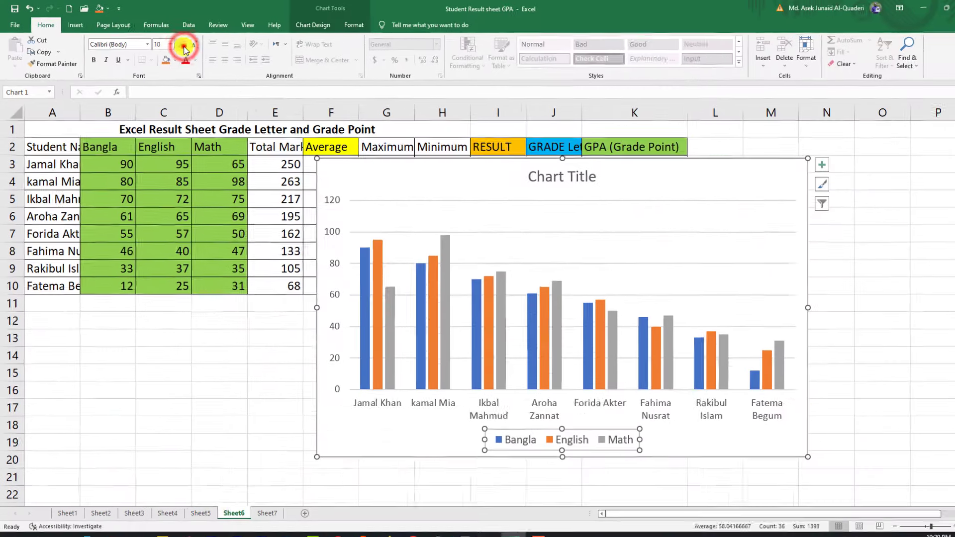
click(184, 48)
click(183, 48)
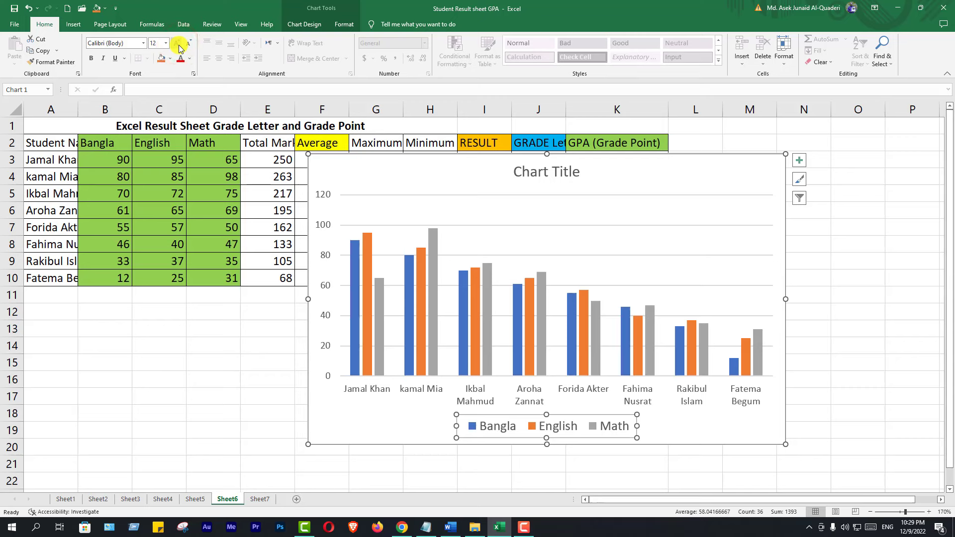
Replace the chart title text with "Student Progress".
click(542, 177)
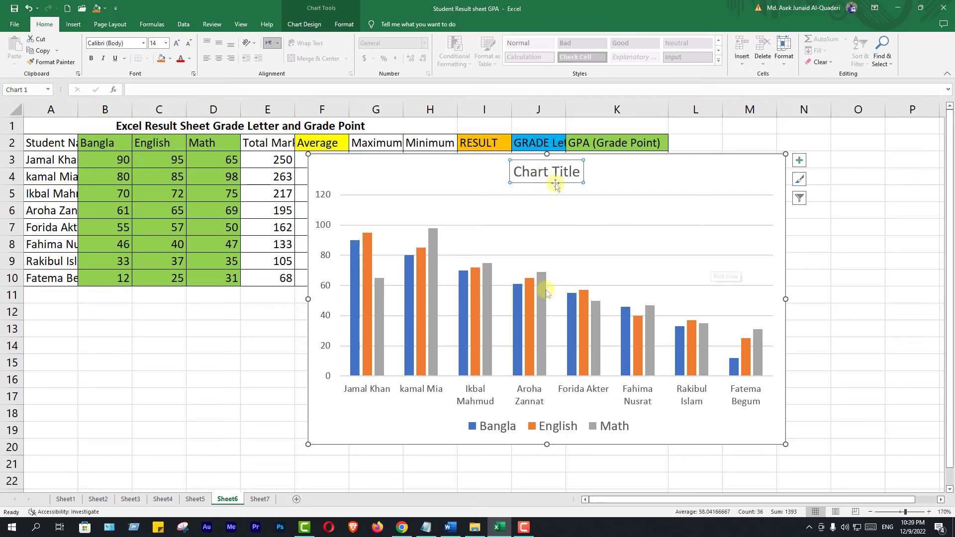
triple_click(552, 173)
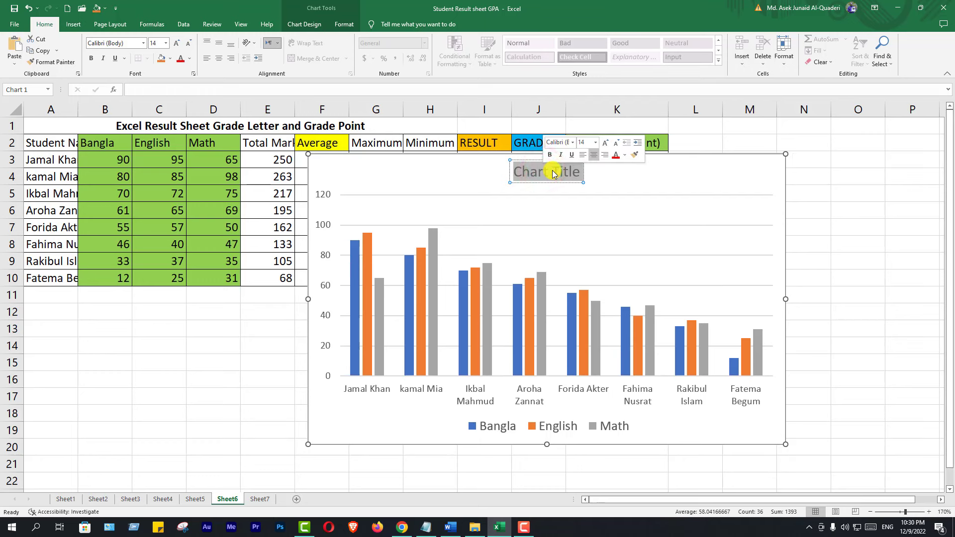
click(549, 174)
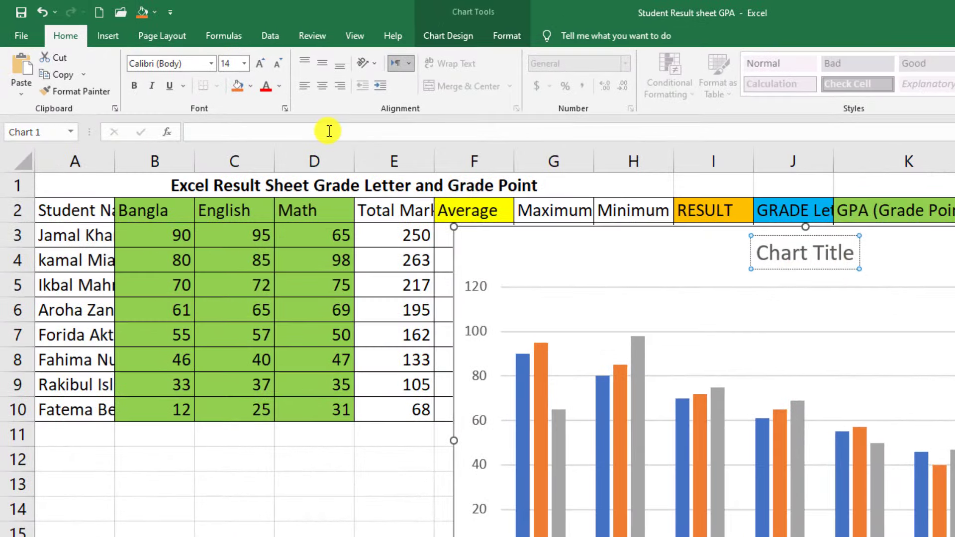
click(327, 131)
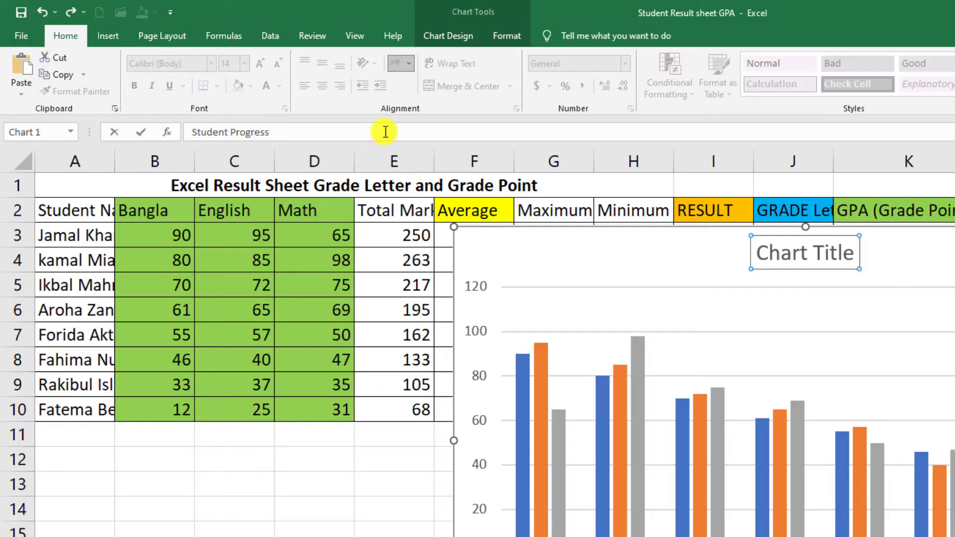
click(567, 270)
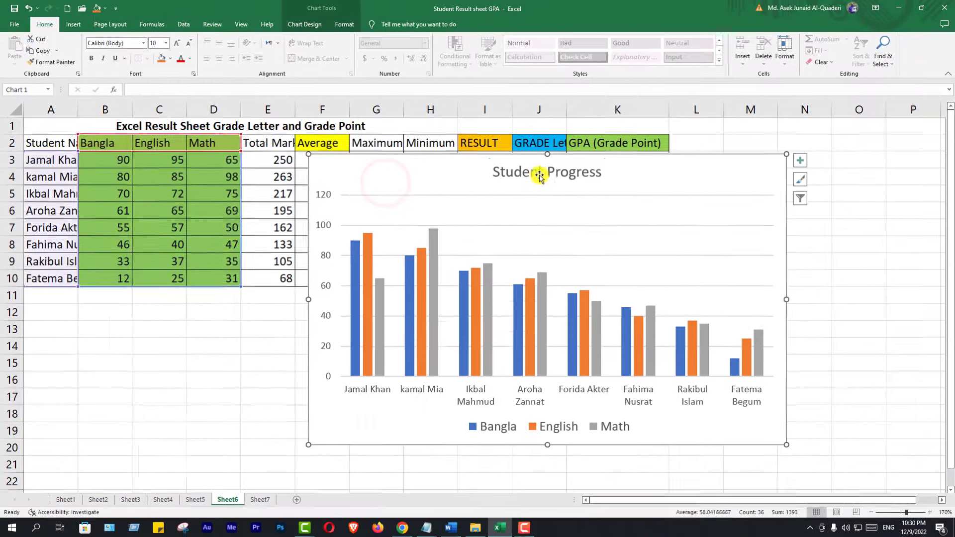
Enlarge the word "Student" in the chart title to font size 18, and reselect the whole chart.
click(811, 265)
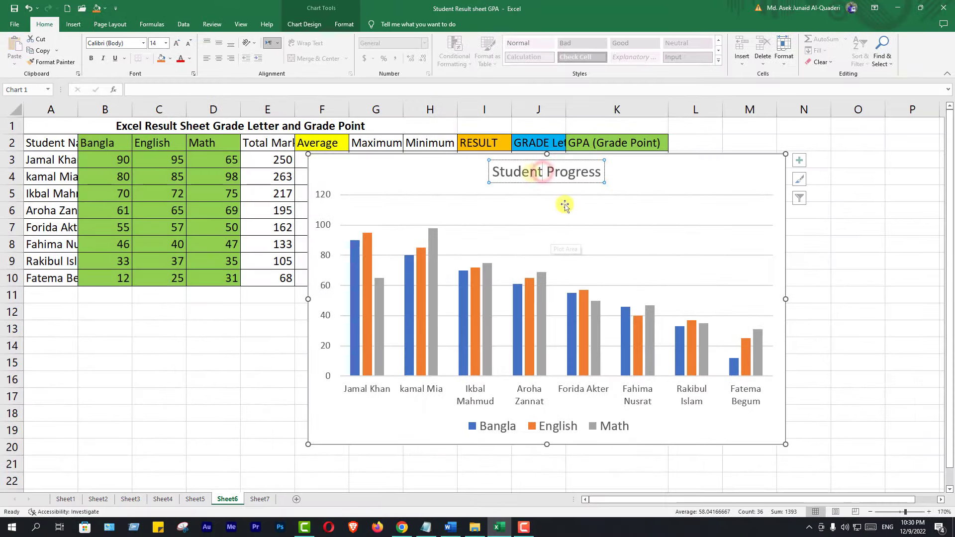
click(539, 173)
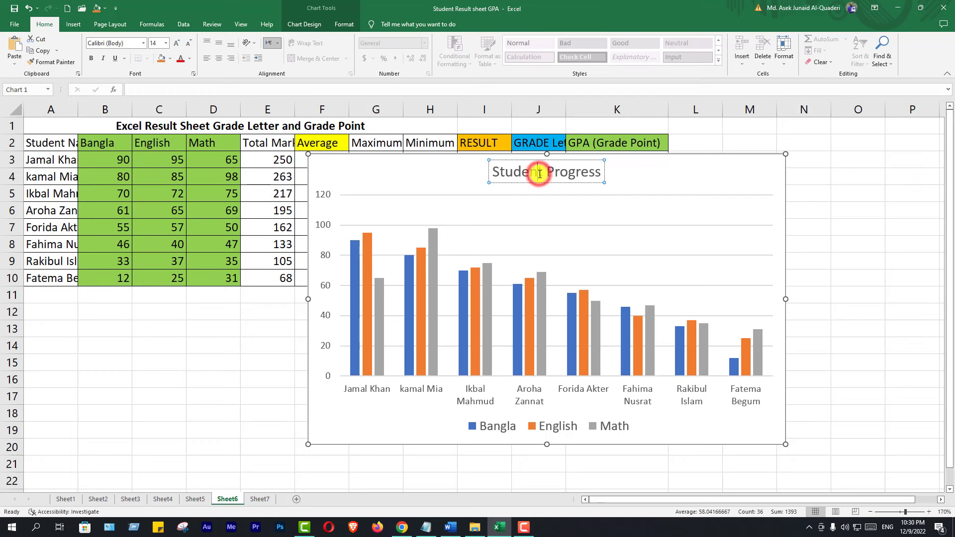
click(177, 48)
click(178, 47)
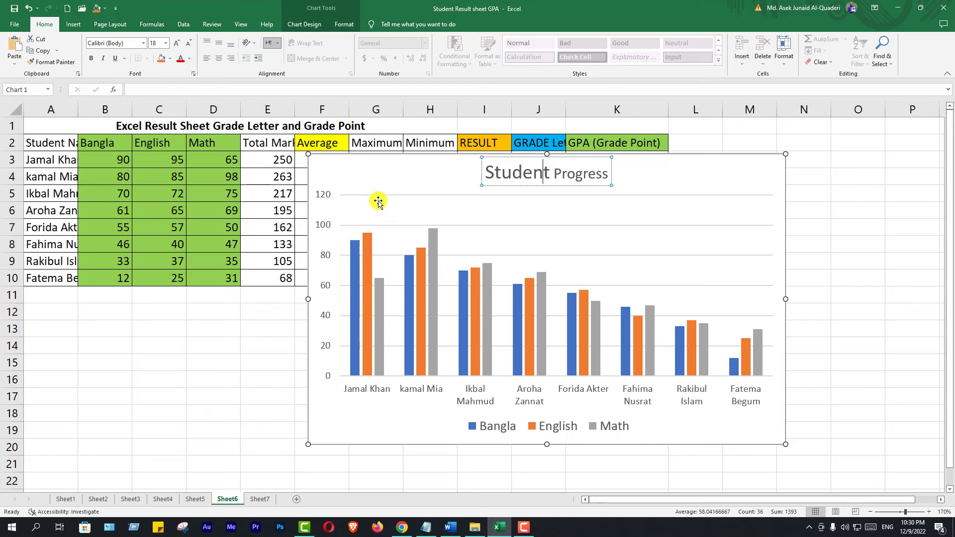
click(400, 179)
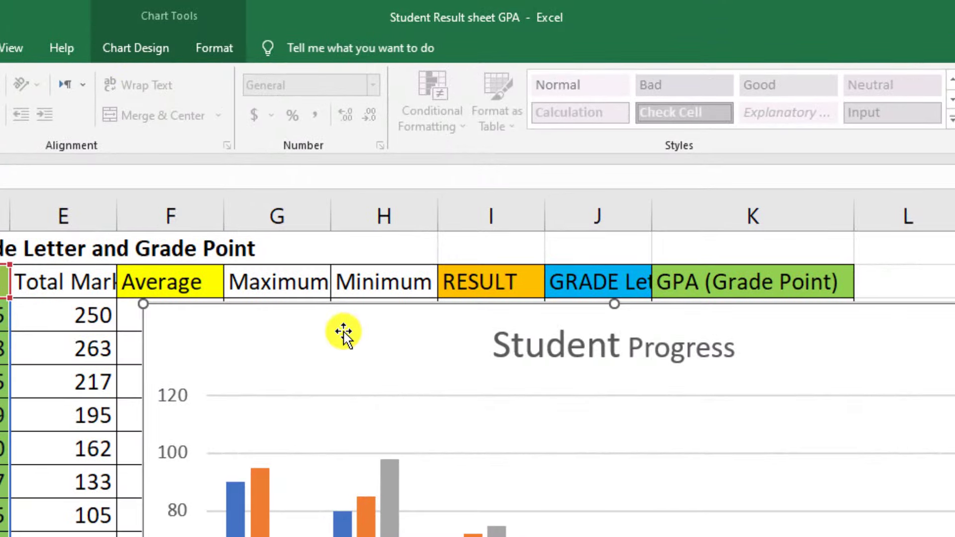
click(382, 347)
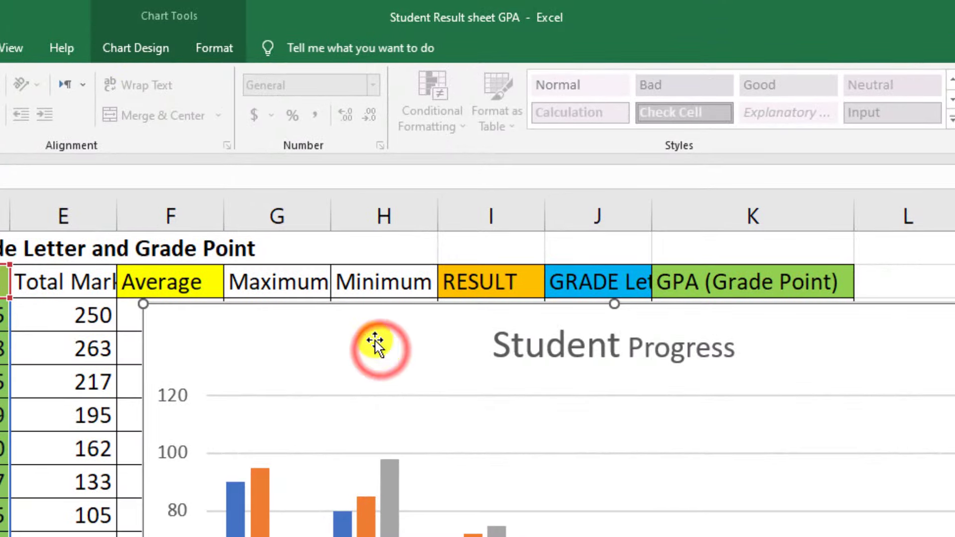
Apply the grey gradient chart style with data labels inside the columns to the Student Progress chart.
click(144, 50)
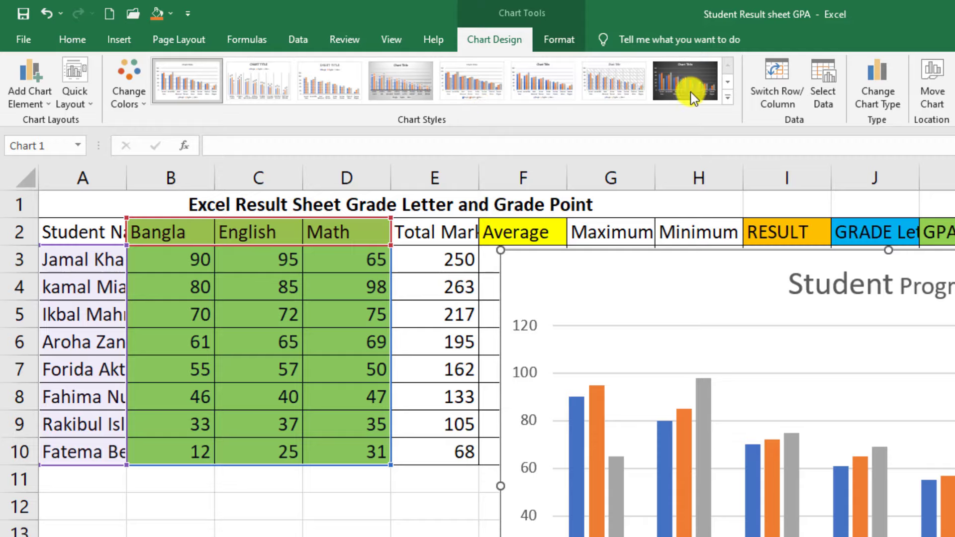
click(729, 97)
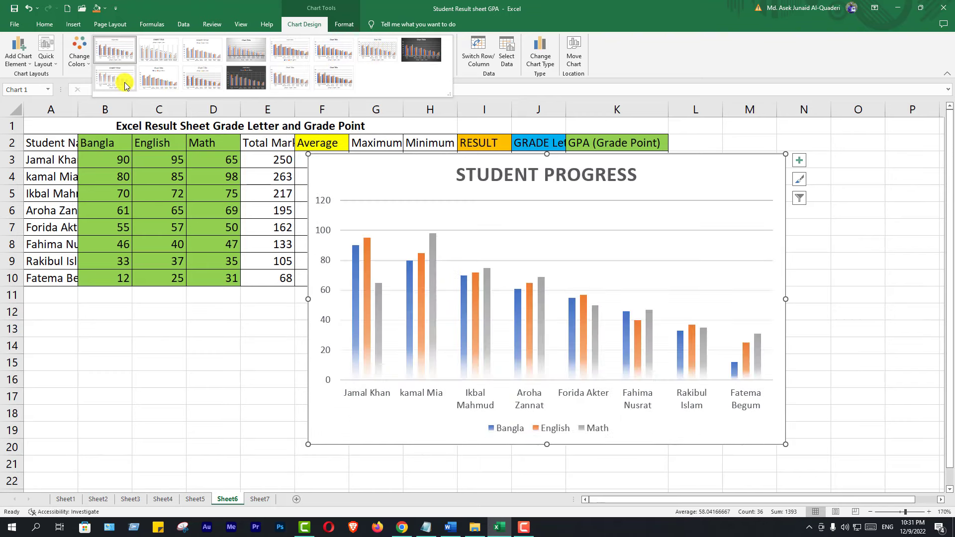
click(247, 51)
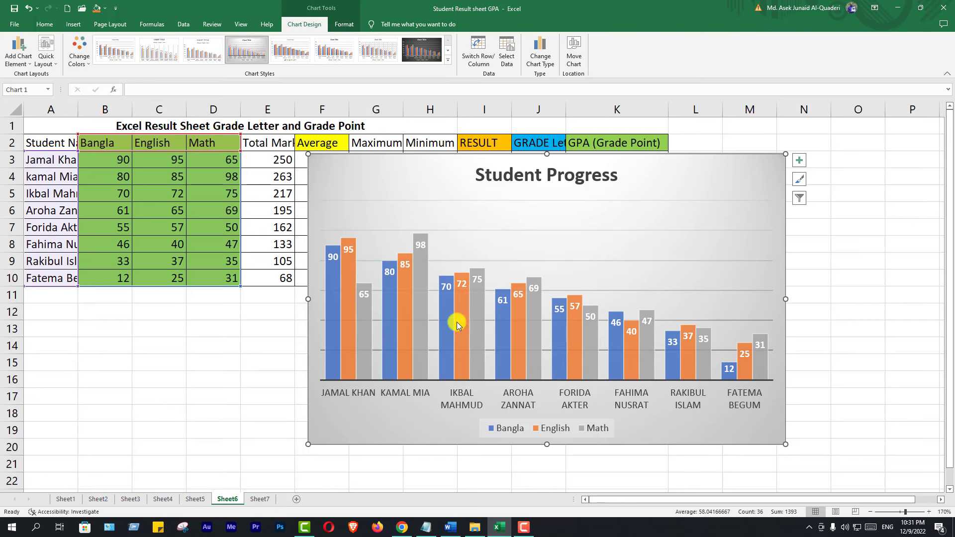
click(448, 60)
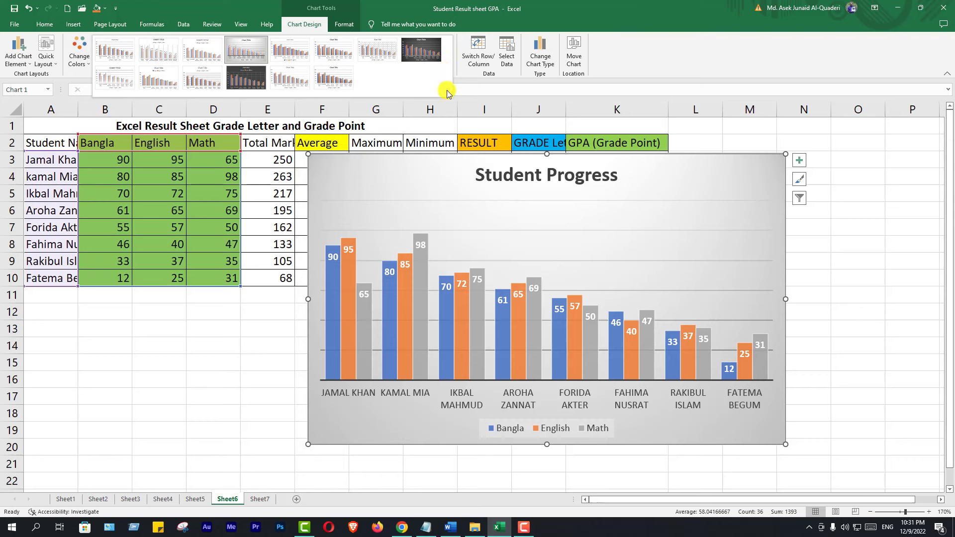
click(467, 91)
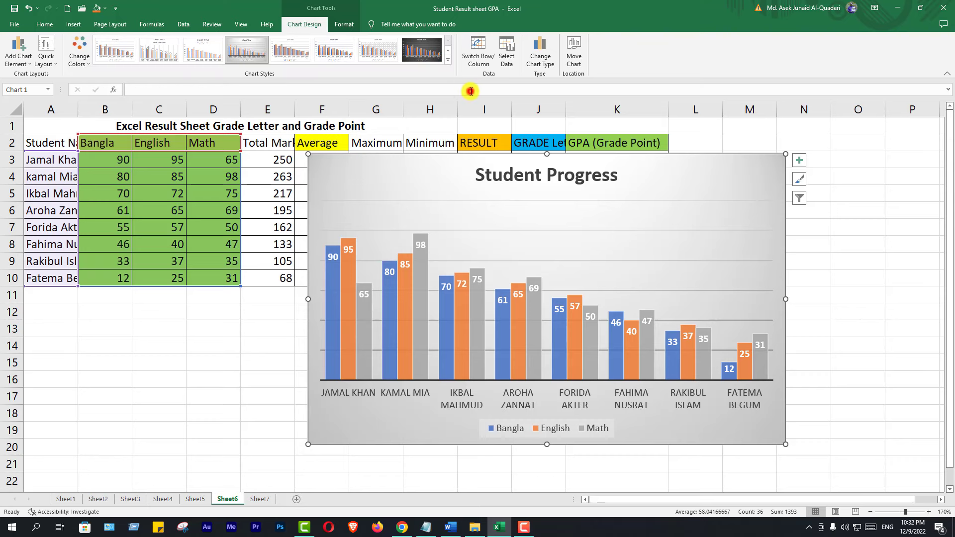
Change the Student Progress chart's colours to the colourful palette that makes its series orange, yellow and green.
click(454, 306)
click(457, 220)
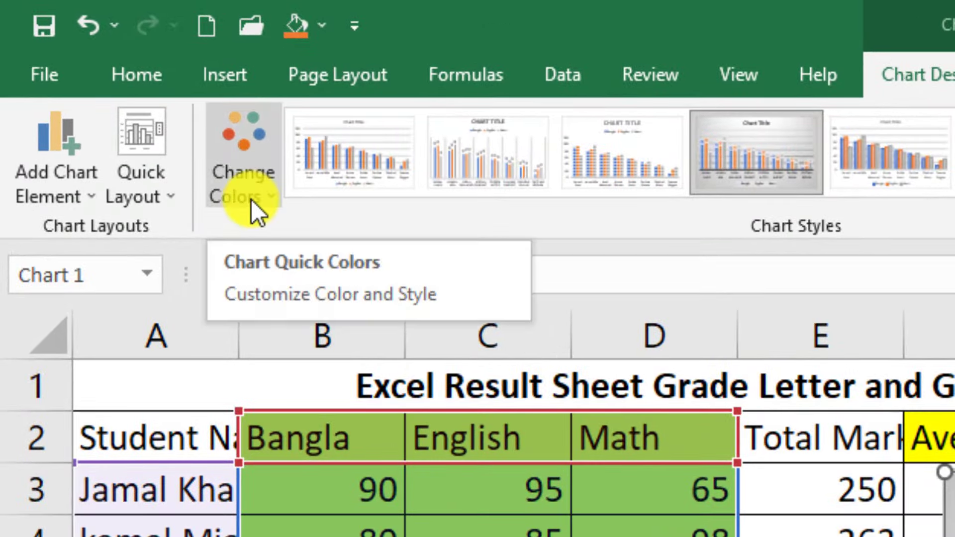
click(248, 166)
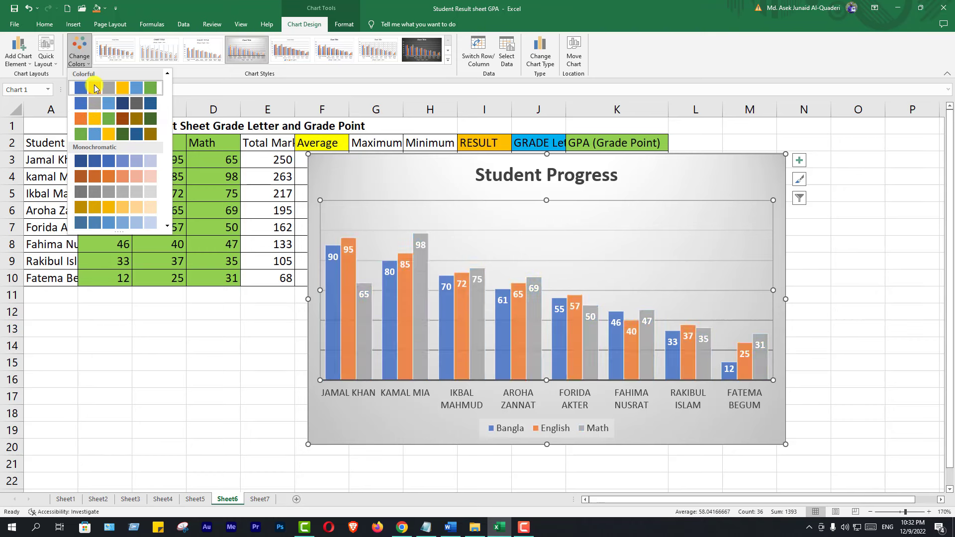
click(88, 118)
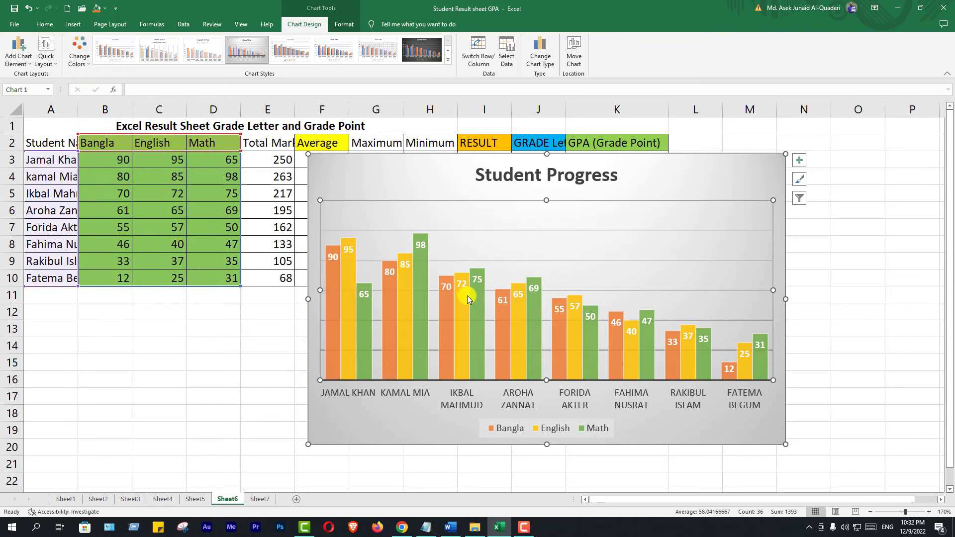
mouse_move(480, 315)
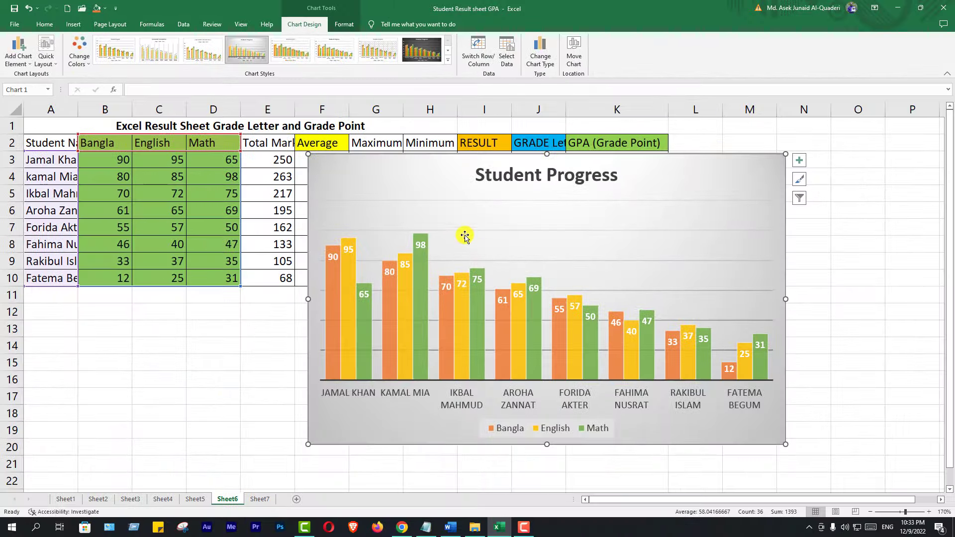
Apply quick layout Layout 1 to the chart, with the legend on the right and a vertical axis.
click(465, 237)
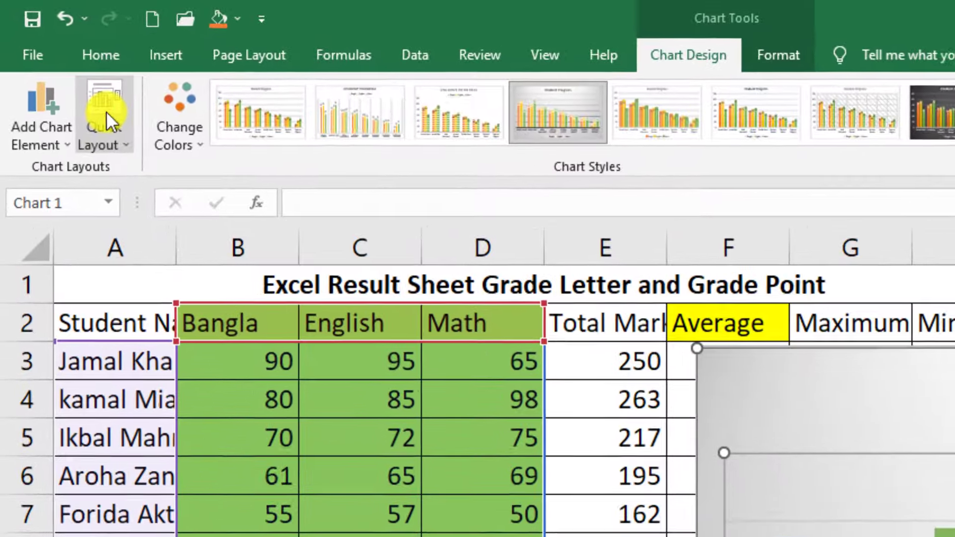
click(106, 112)
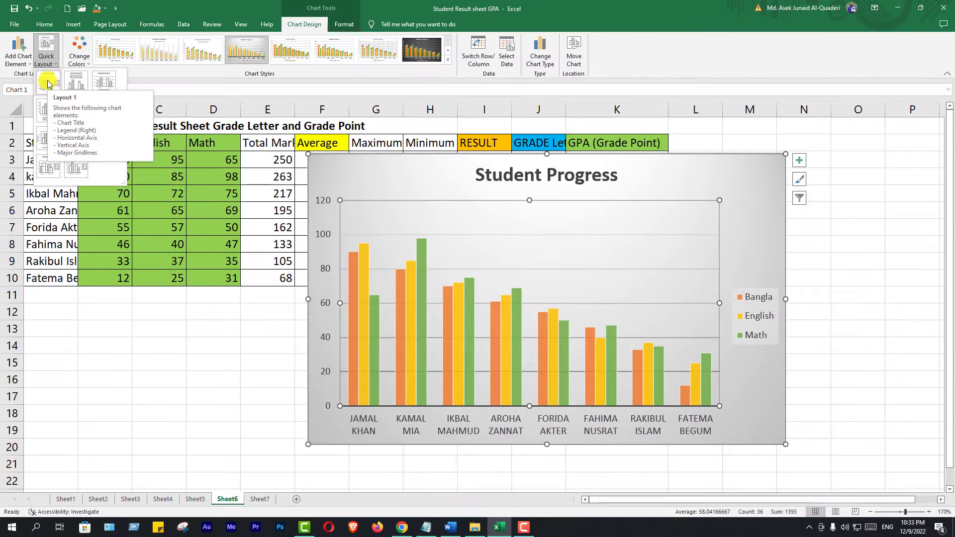
click(48, 83)
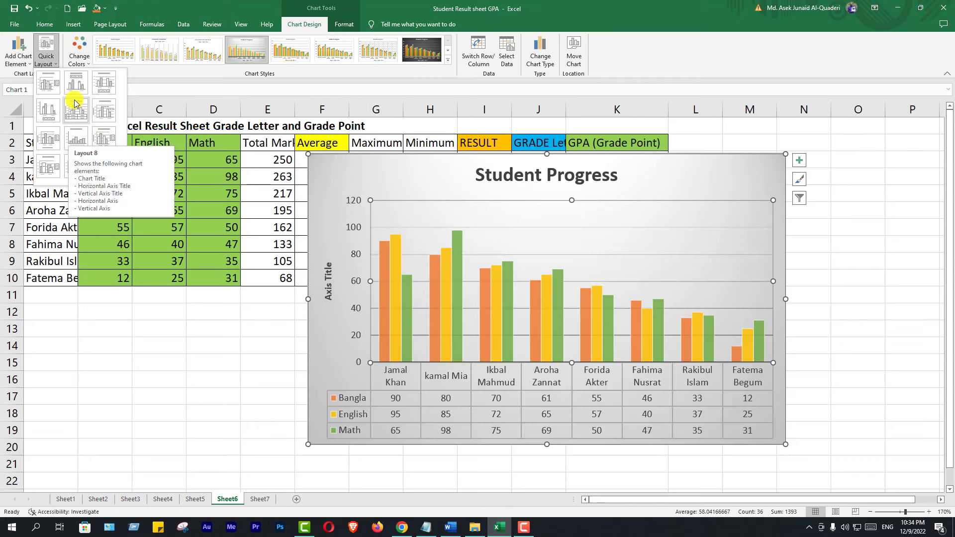
click(47, 84)
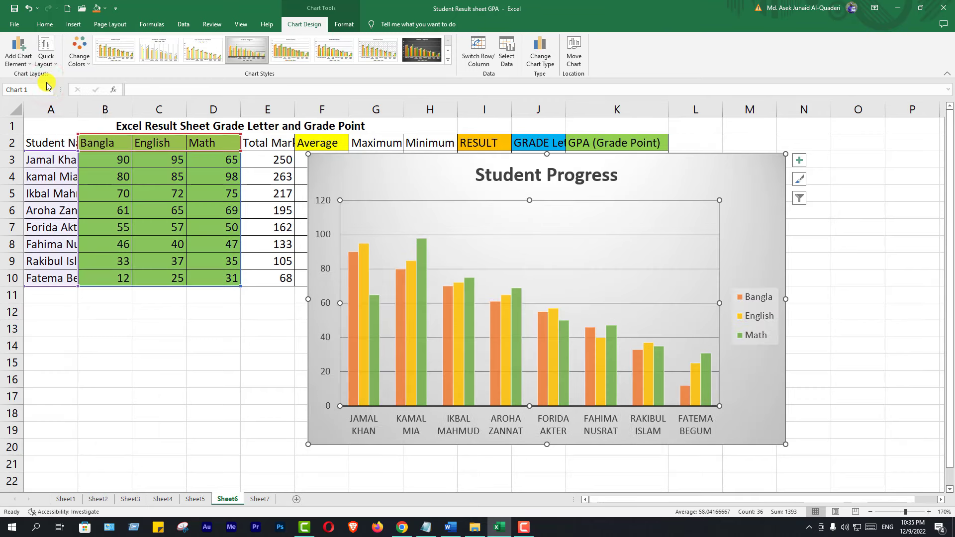
mouse_move(421, 329)
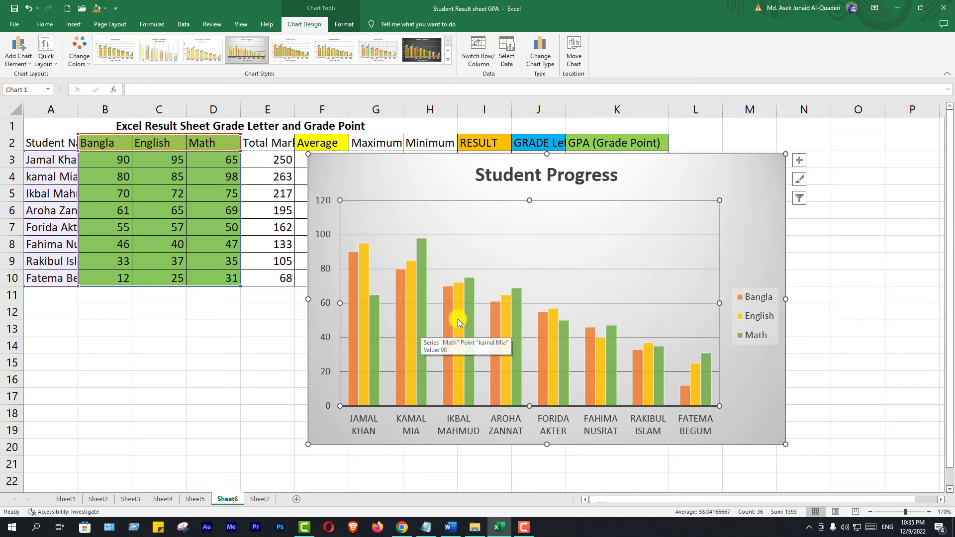
mouse_move(405, 298)
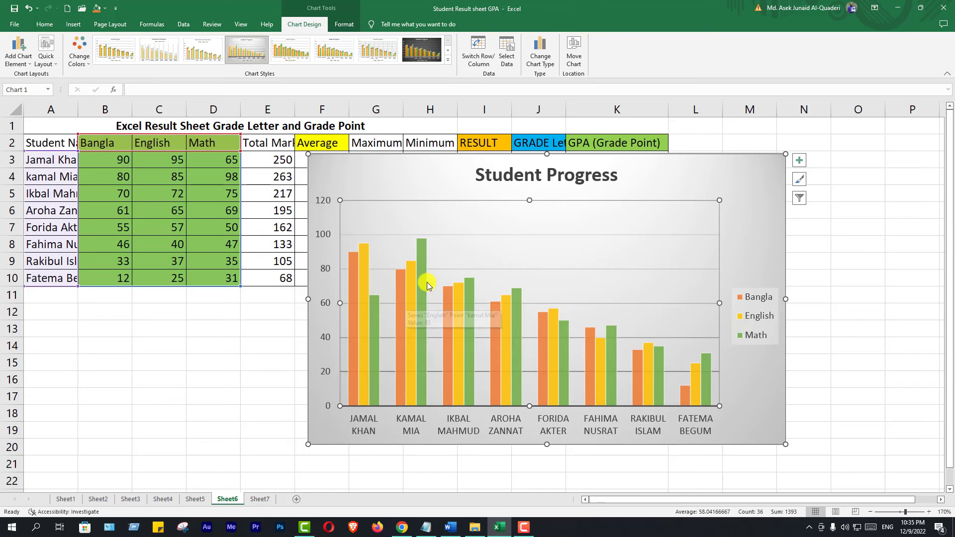
mouse_move(427, 282)
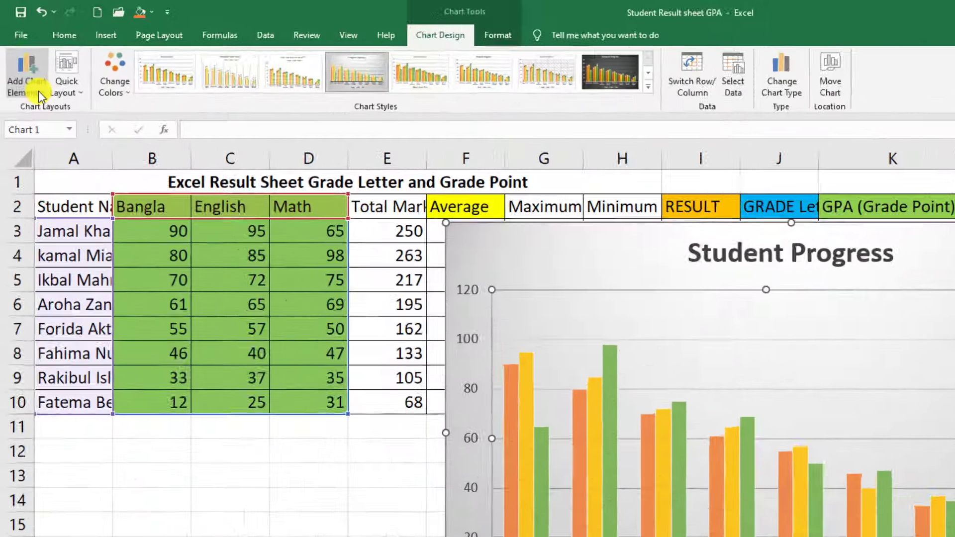
Add a primary vertical axis title to the chart and set its text to "Mark".
click(28, 63)
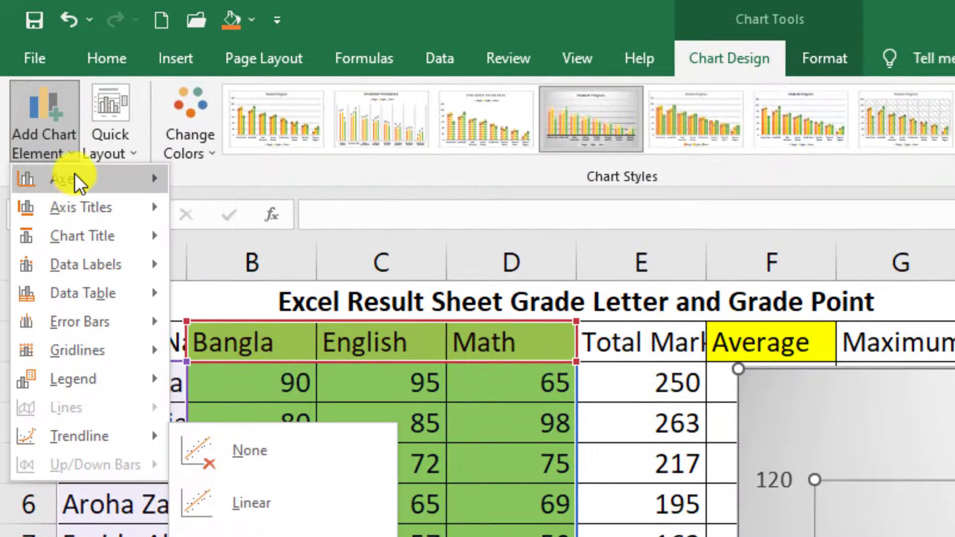
mouse_move(88, 207)
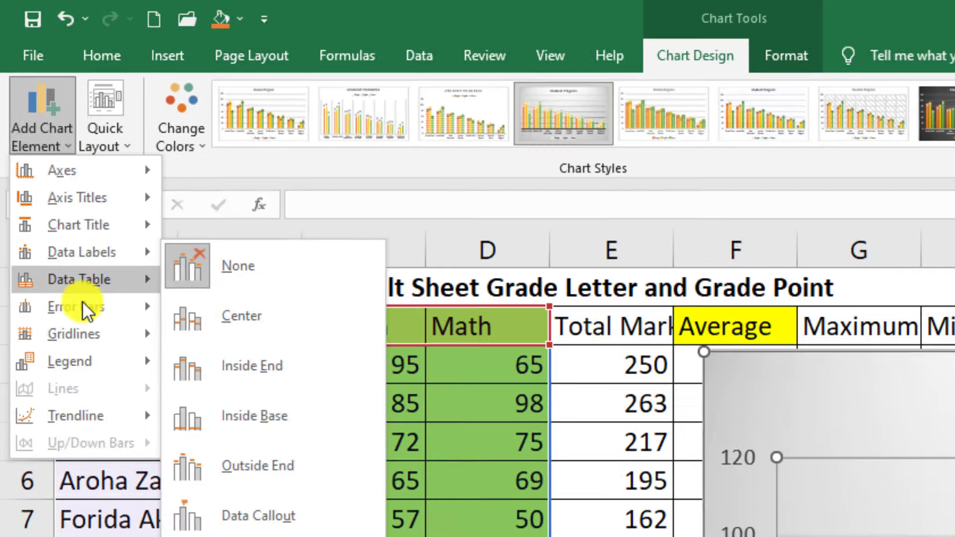
mouse_move(90, 179)
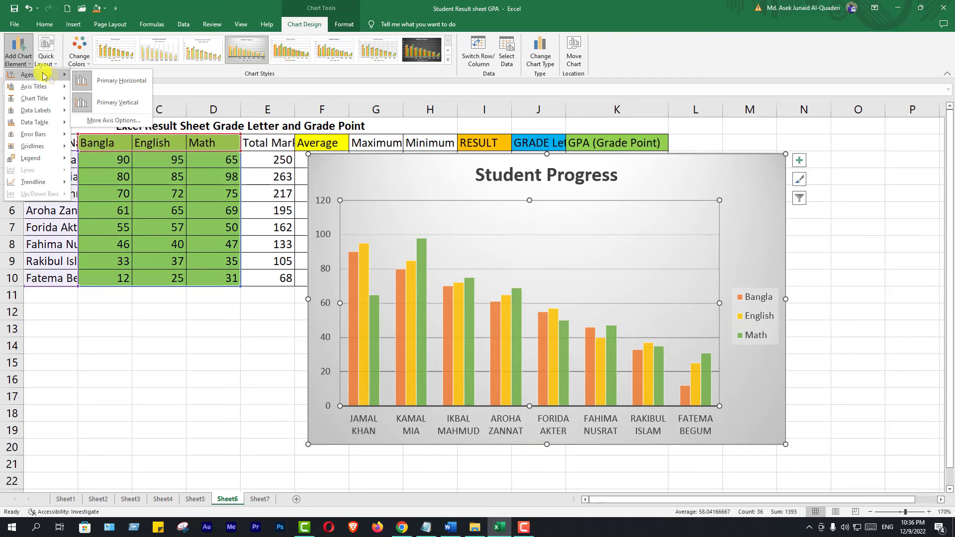
mouse_move(41, 87)
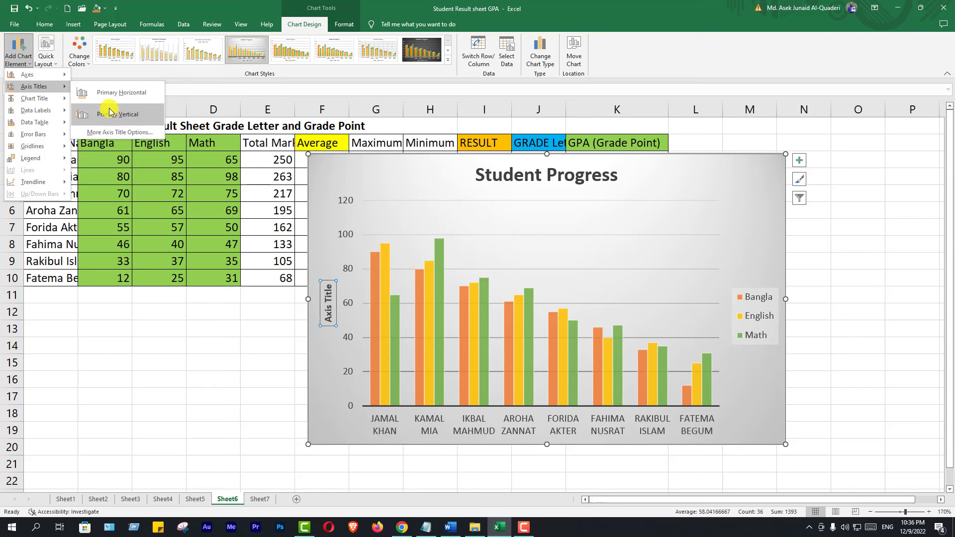
click(108, 112)
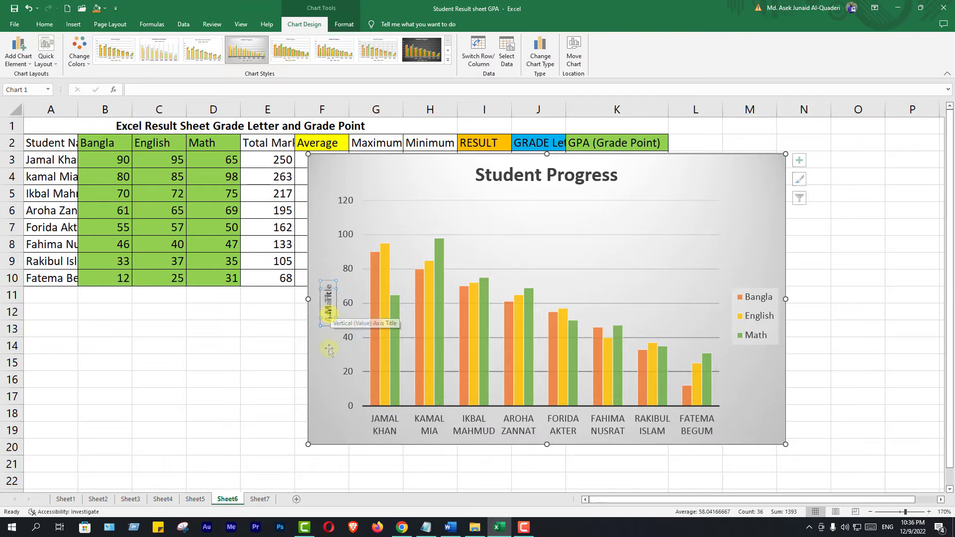
click(329, 348)
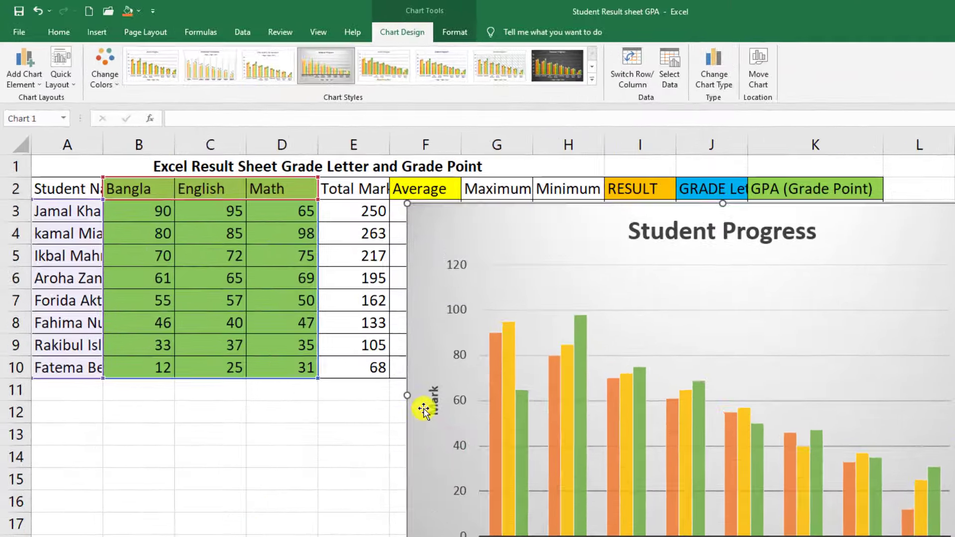
Increase the font size of the vertical axis title "Mark" to 11.
click(433, 401)
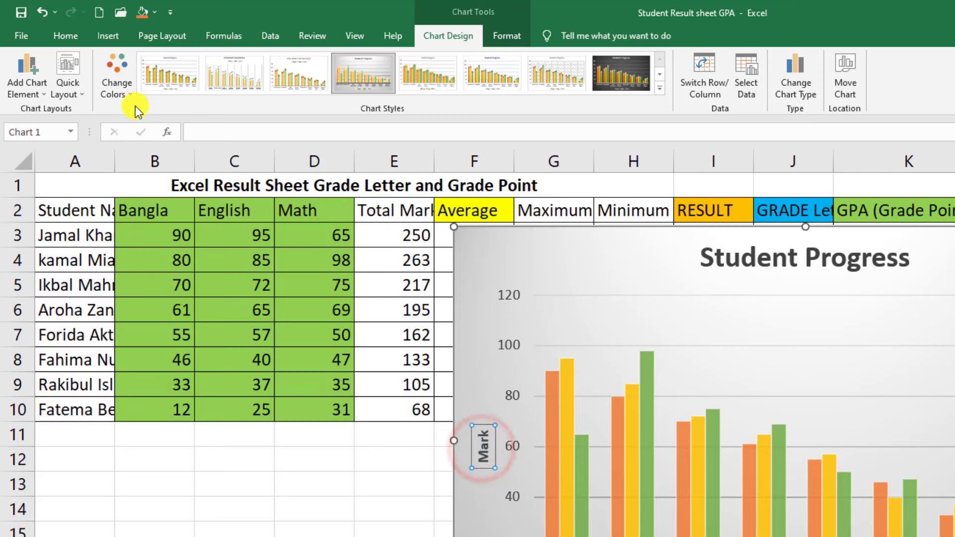
click(65, 36)
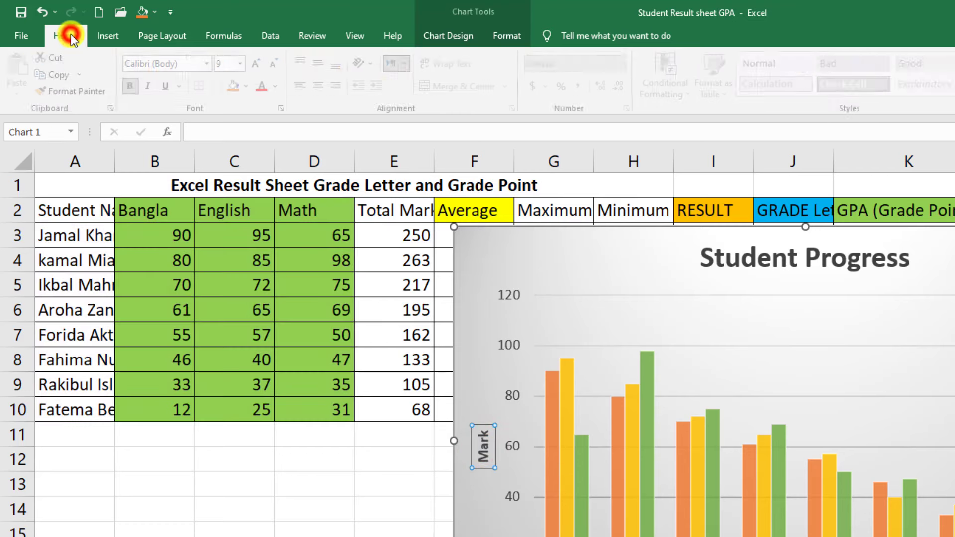
click(261, 63)
click(262, 64)
click(261, 64)
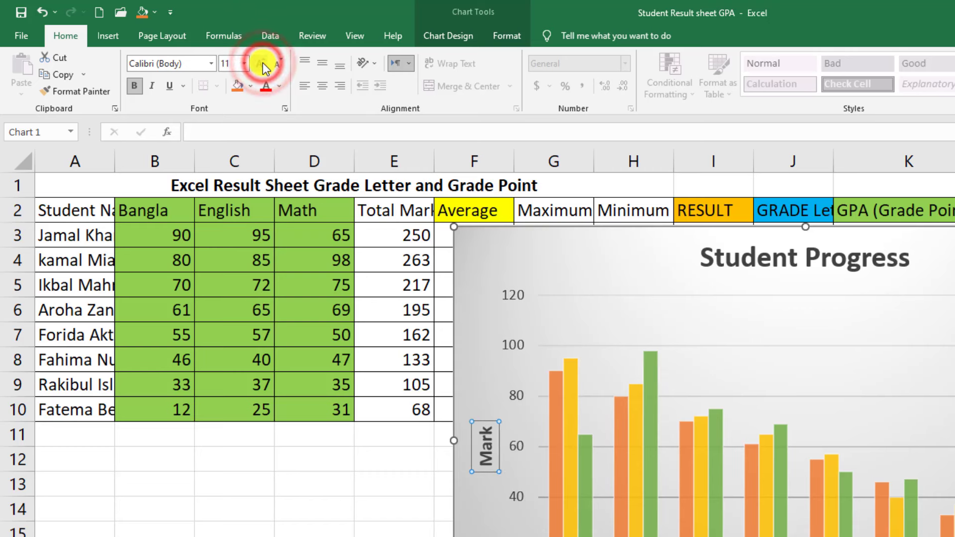
click(632, 323)
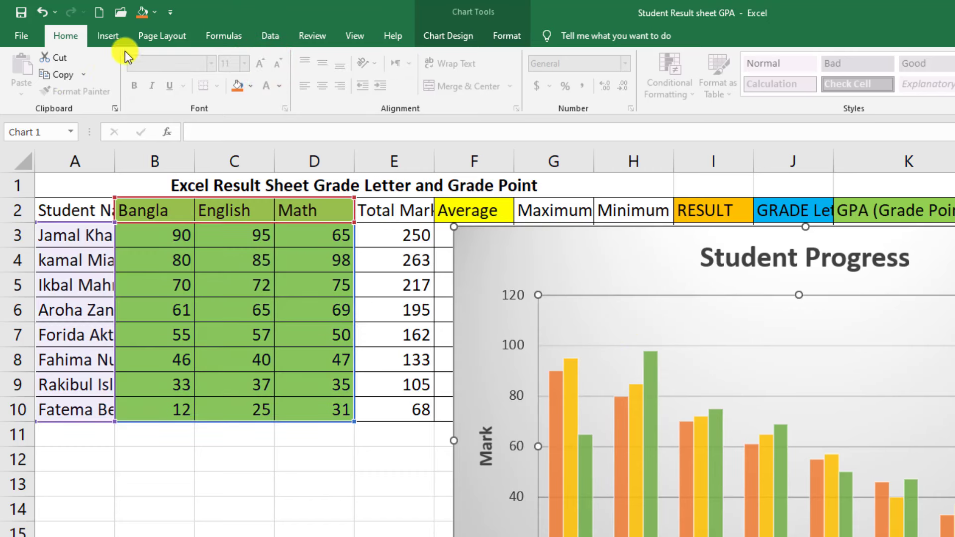
Add data labels centred inside the columns of the Student Progress chart.
click(453, 38)
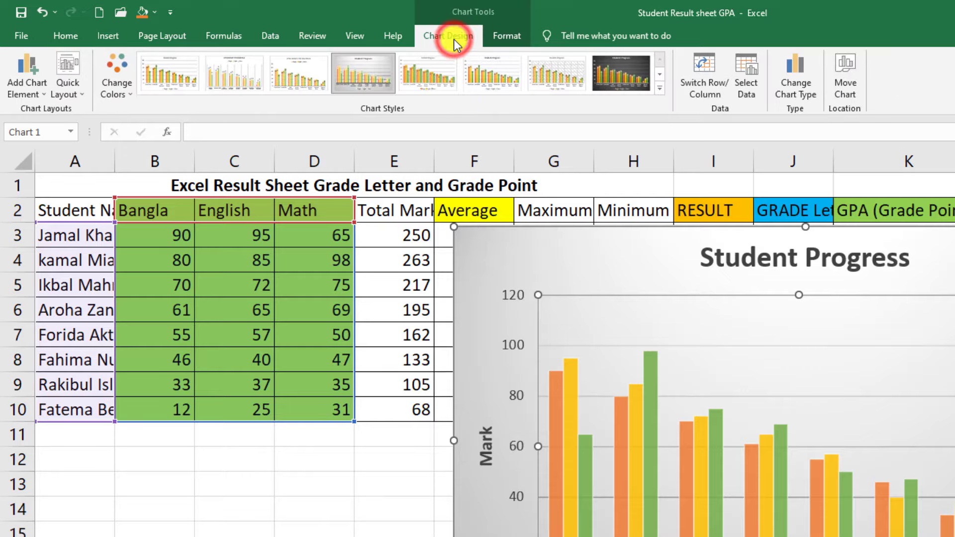
click(45, 88)
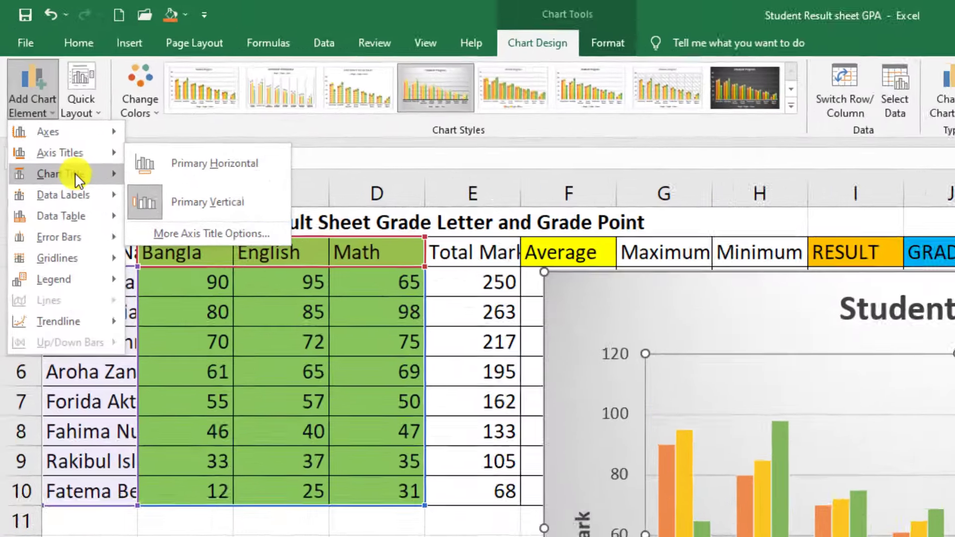
mouse_move(74, 173)
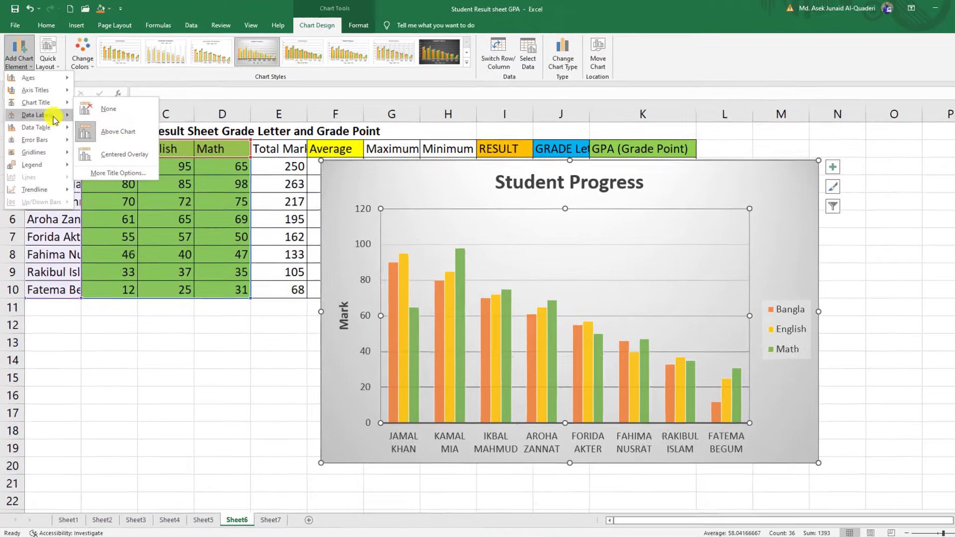
mouse_move(50, 110)
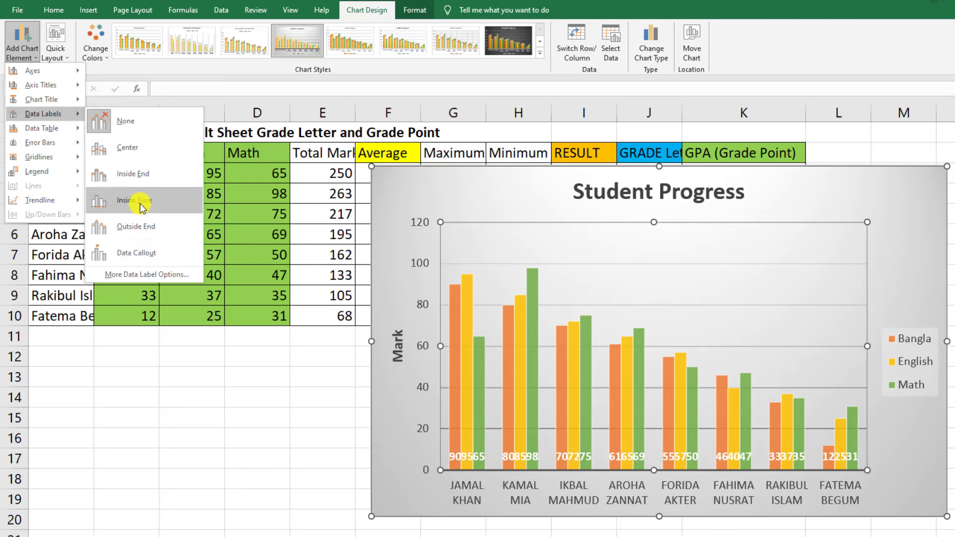
click(132, 152)
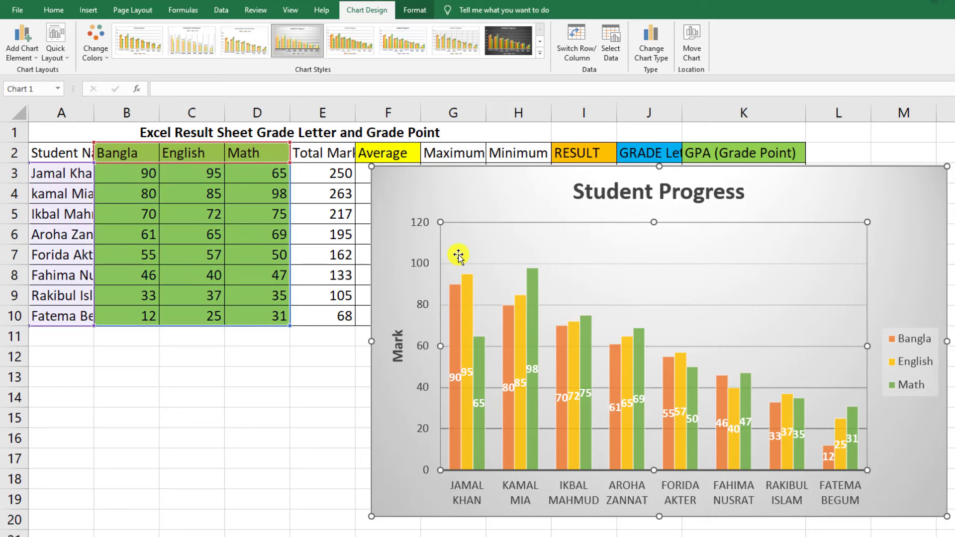
click(480, 253)
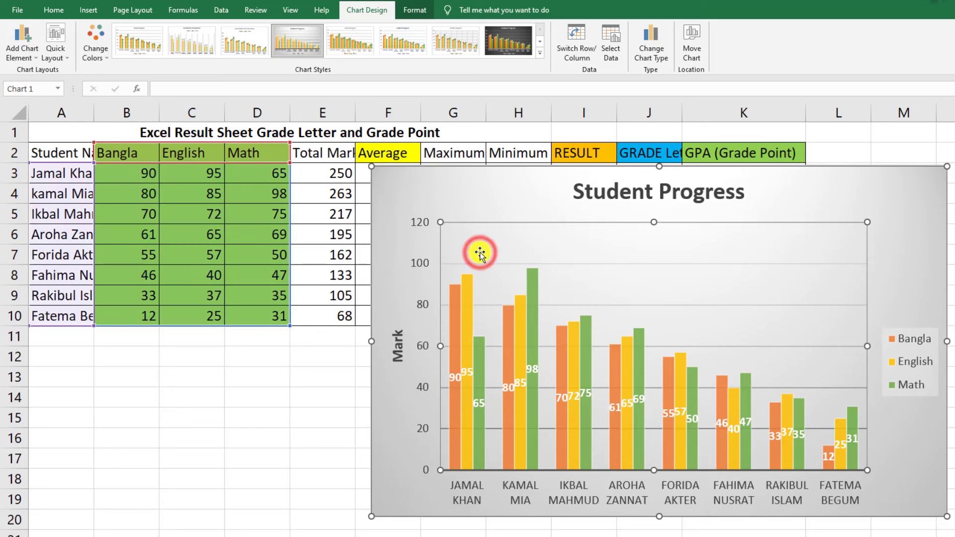
Add a data table without legend keys below the chart's columns.
click(31, 58)
mouse_move(53, 135)
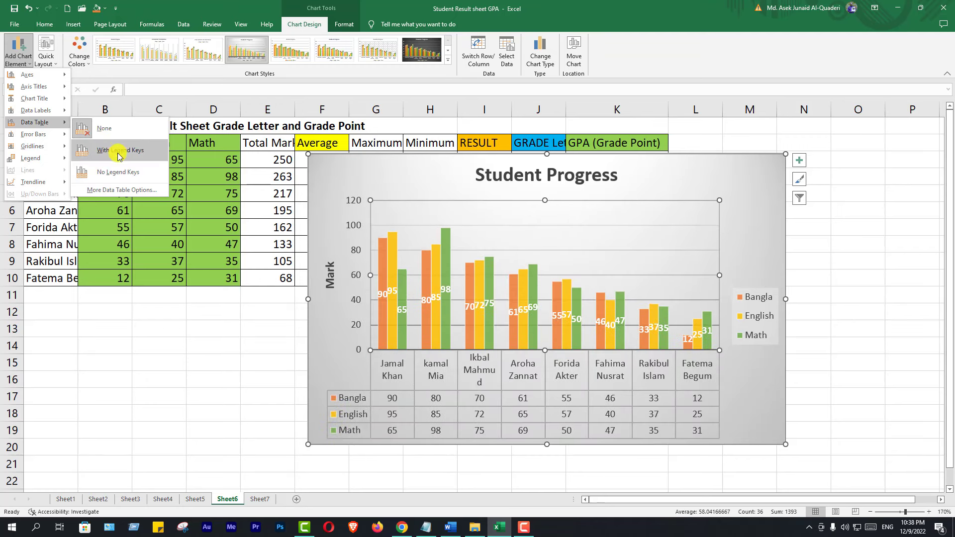
click(118, 172)
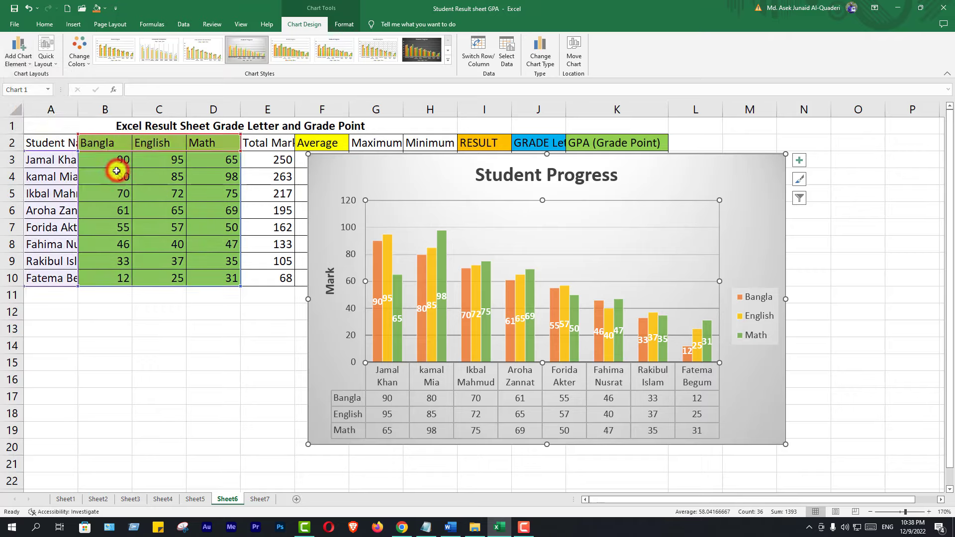
Move the chart legend to the top, between the title and the plot area.
click(18, 50)
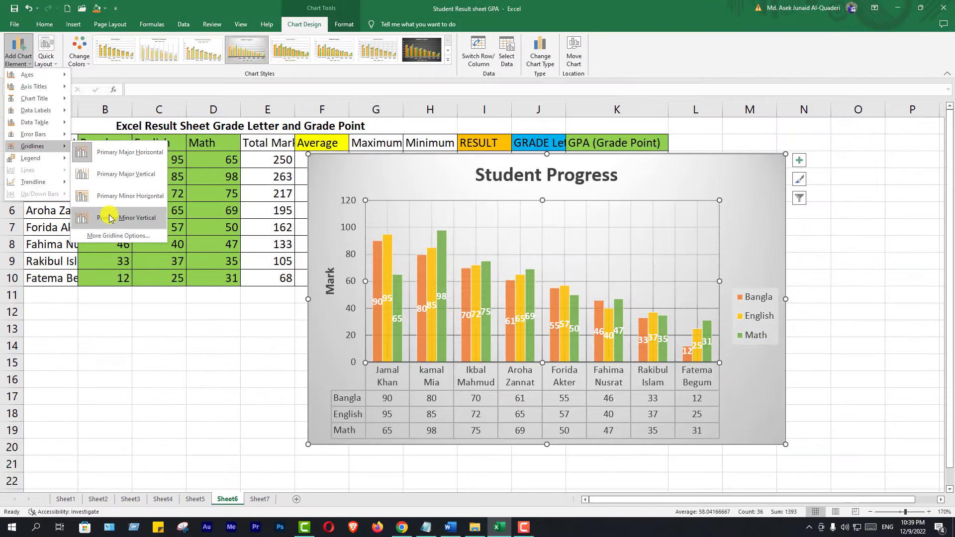
mouse_move(32, 158)
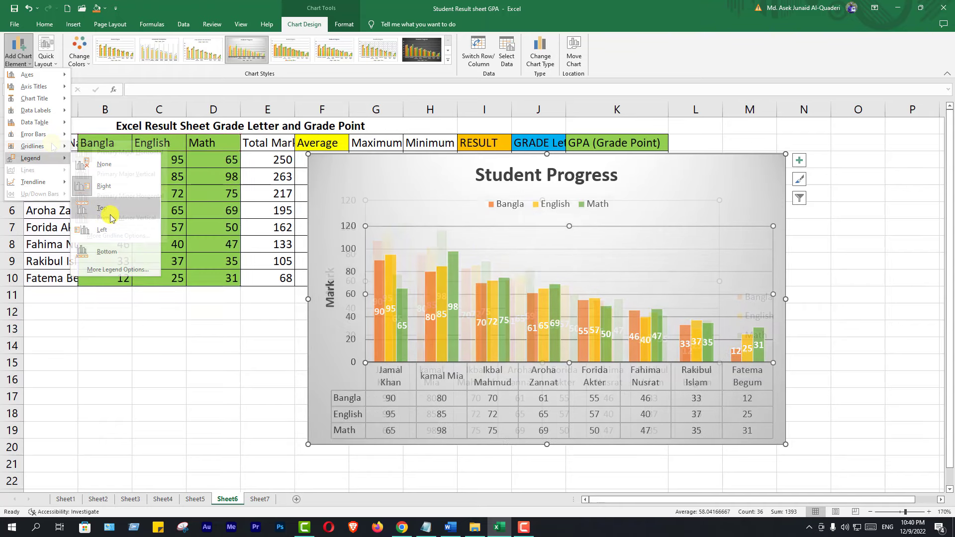
mouse_move(53, 145)
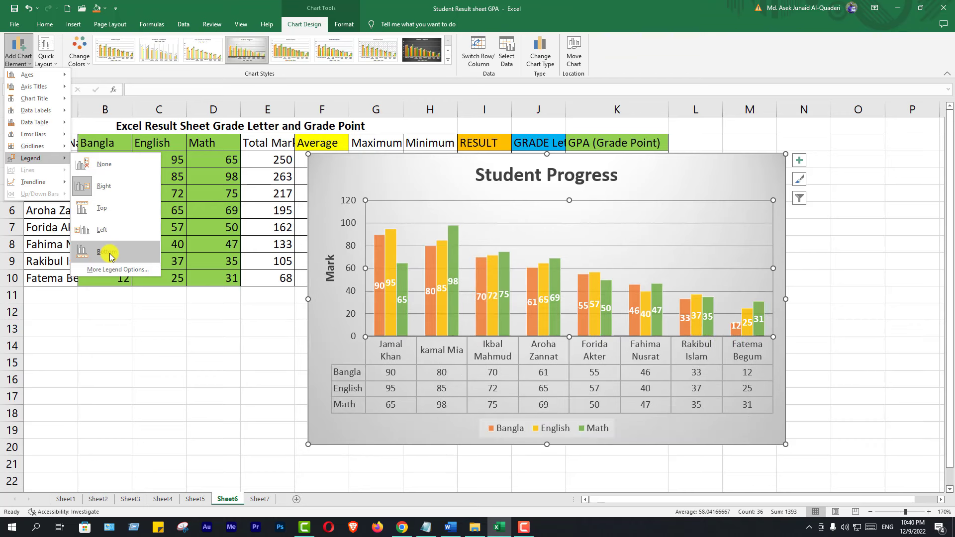
click(115, 210)
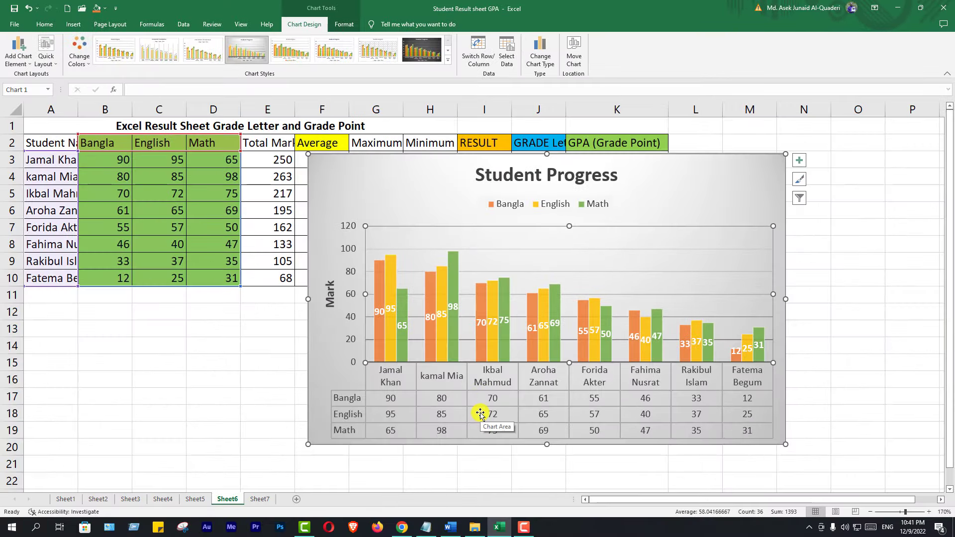
Swap the Student Progress chart's rows and columns, and swap them back so the subjects are the series again.
click(479, 62)
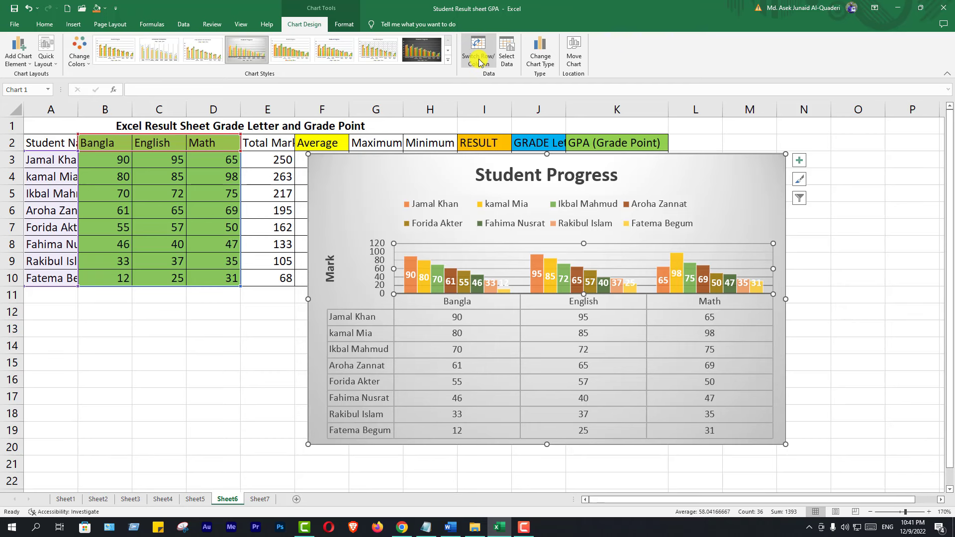
click(480, 60)
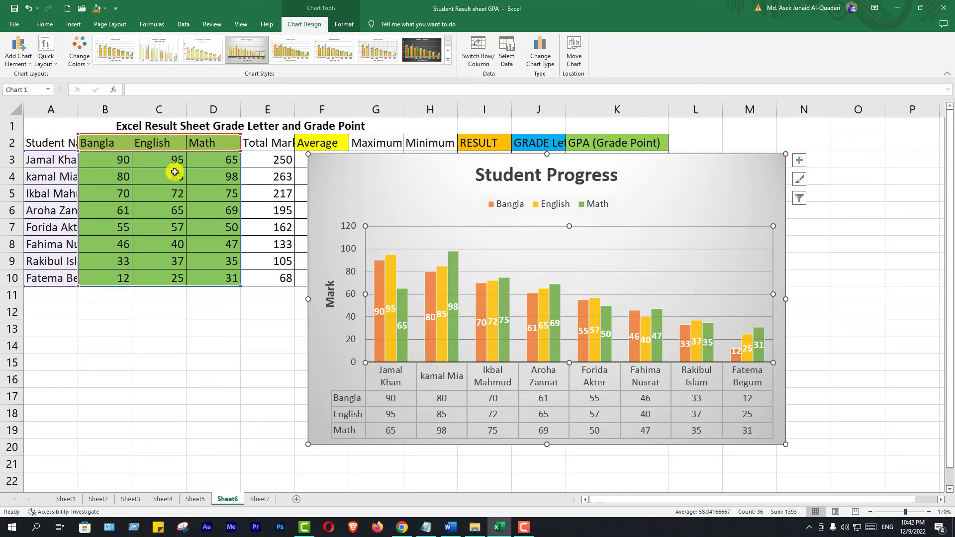
Exclude the Bangla series from the Student Progress chart through its data source settings.
click(507, 51)
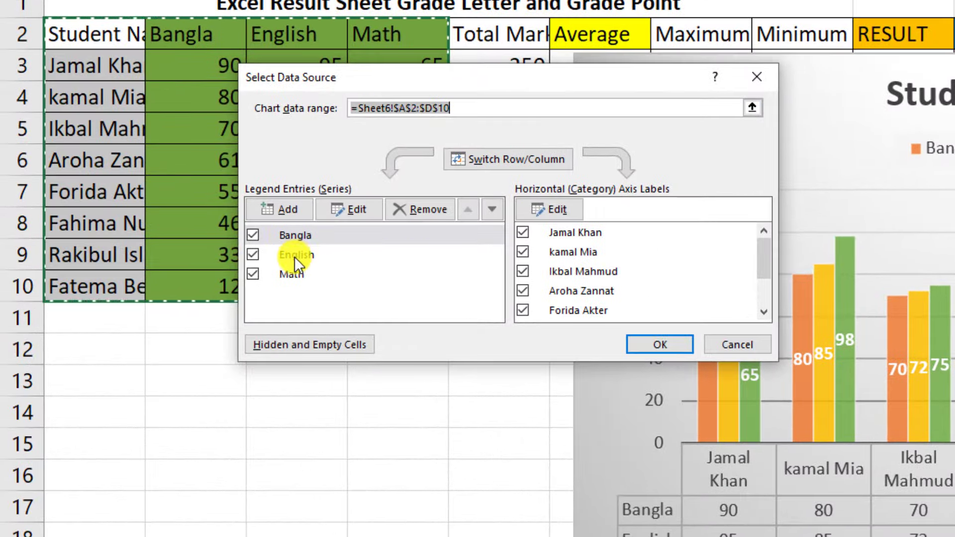
click(253, 235)
click(662, 344)
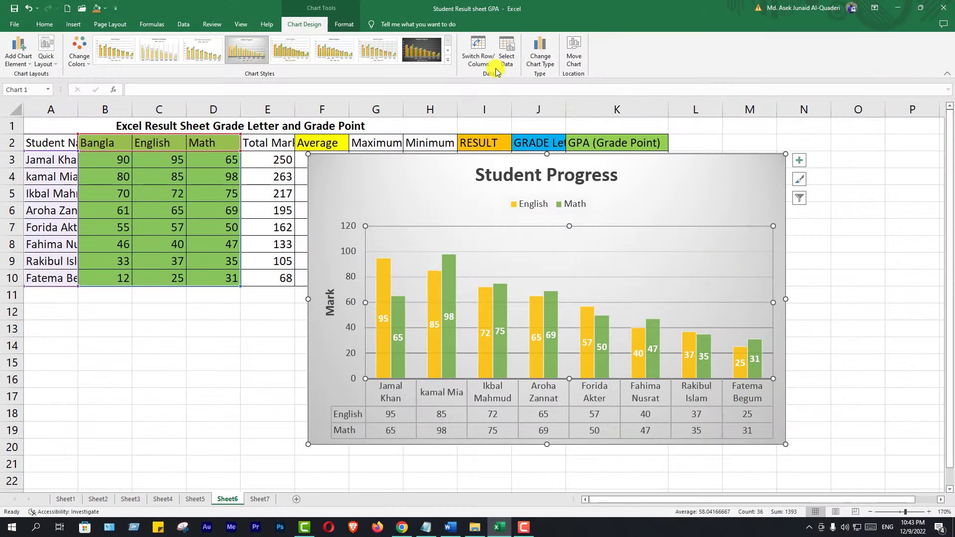
Include the Bangla series again and exclude the first two students from the chart's category axis labels.
click(507, 49)
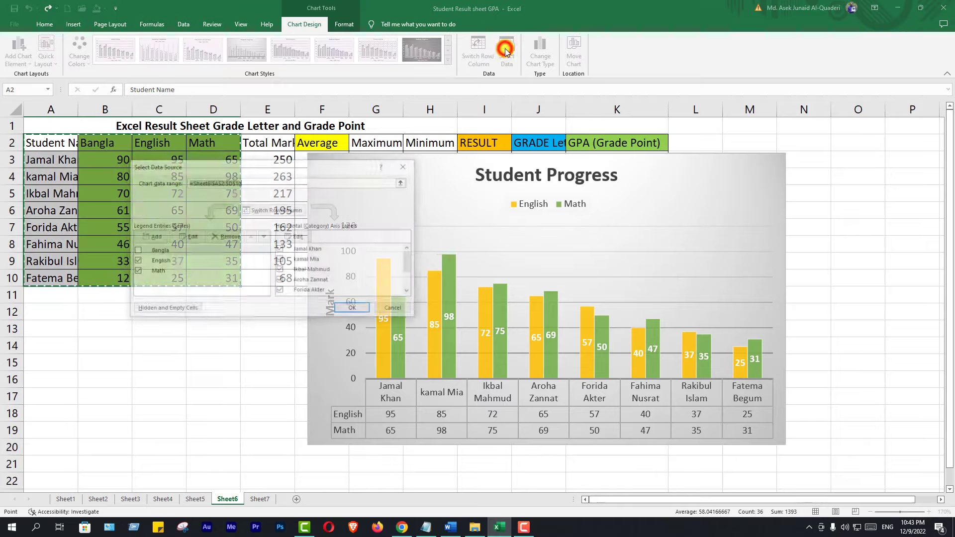
click(136, 252)
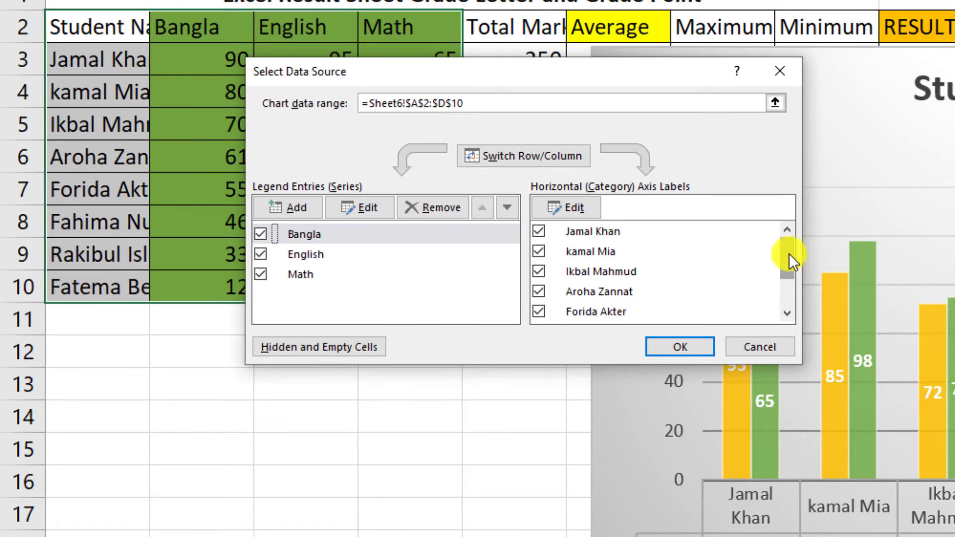
drag(409, 262, 409, 275)
drag(783, 273, 777, 247)
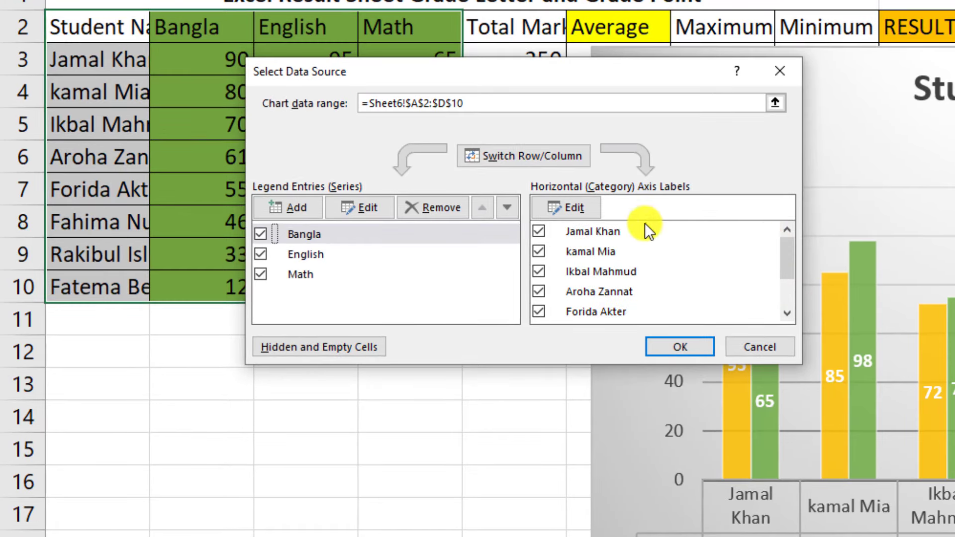
click(542, 229)
click(537, 250)
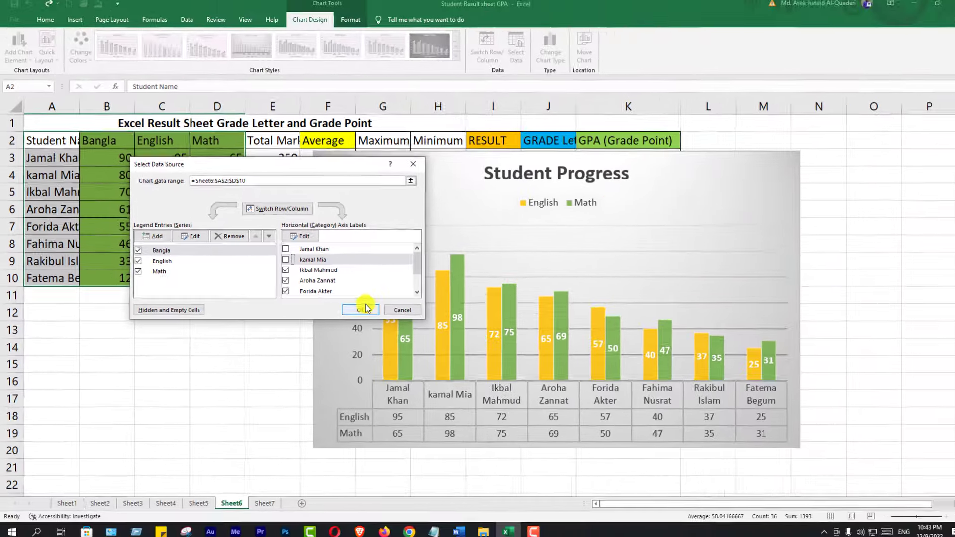
click(688, 347)
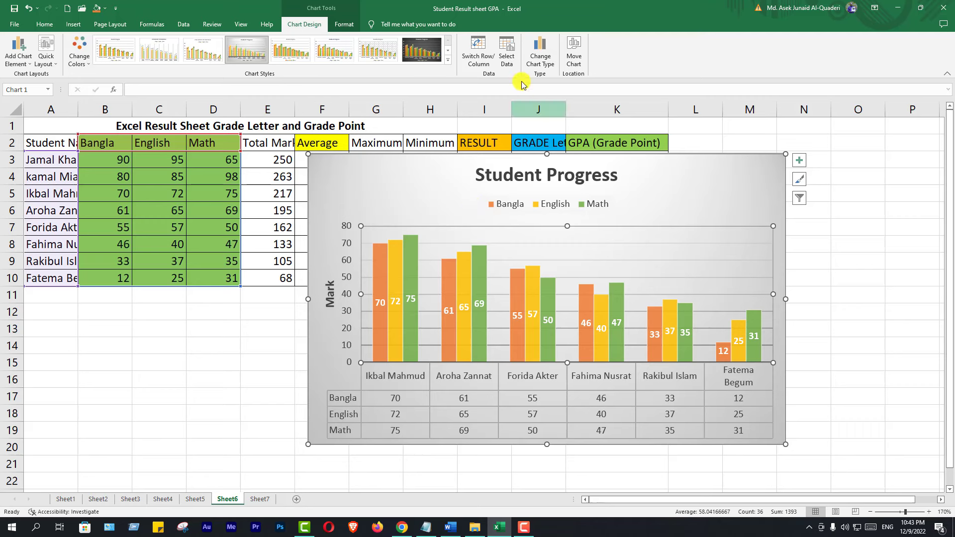
Include the first two students in the chart's category axis labels again.
click(511, 56)
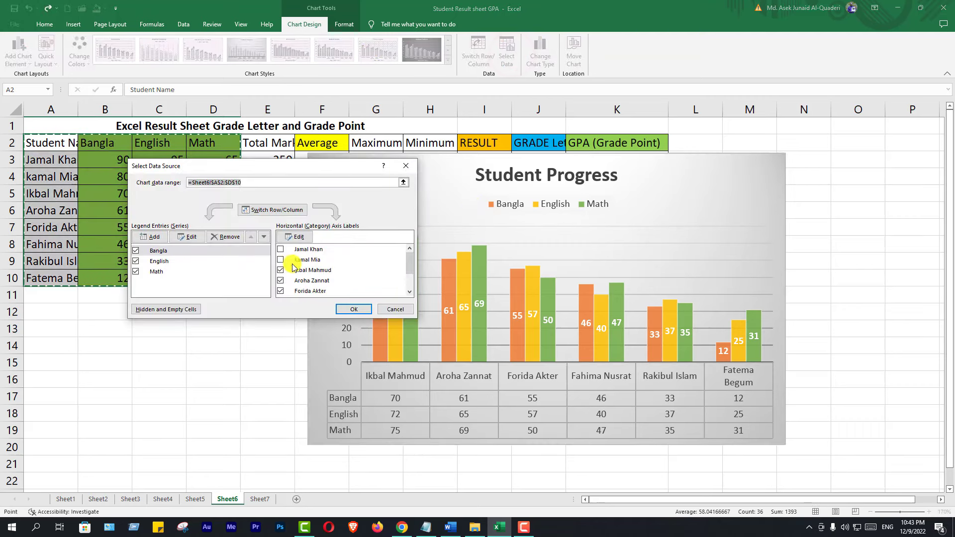
click(281, 259)
click(280, 250)
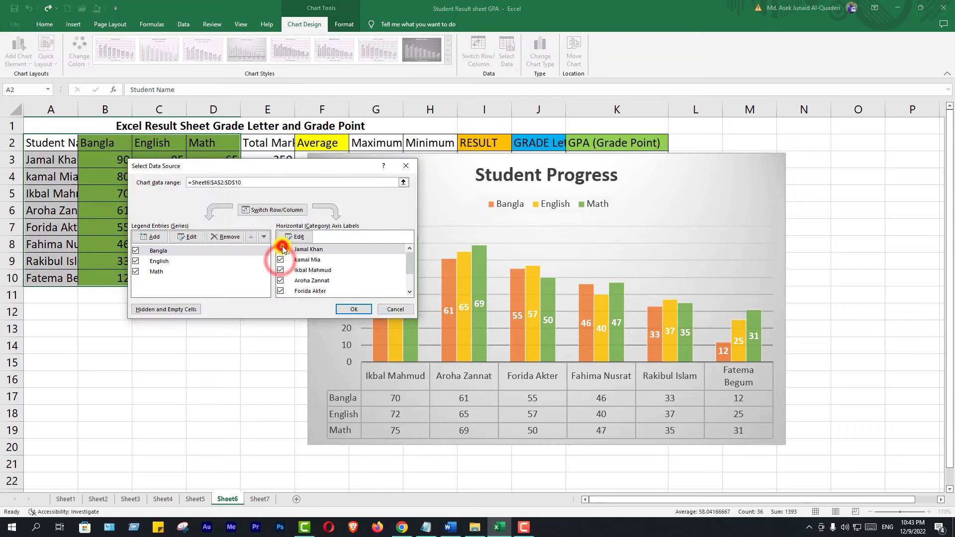
click(354, 309)
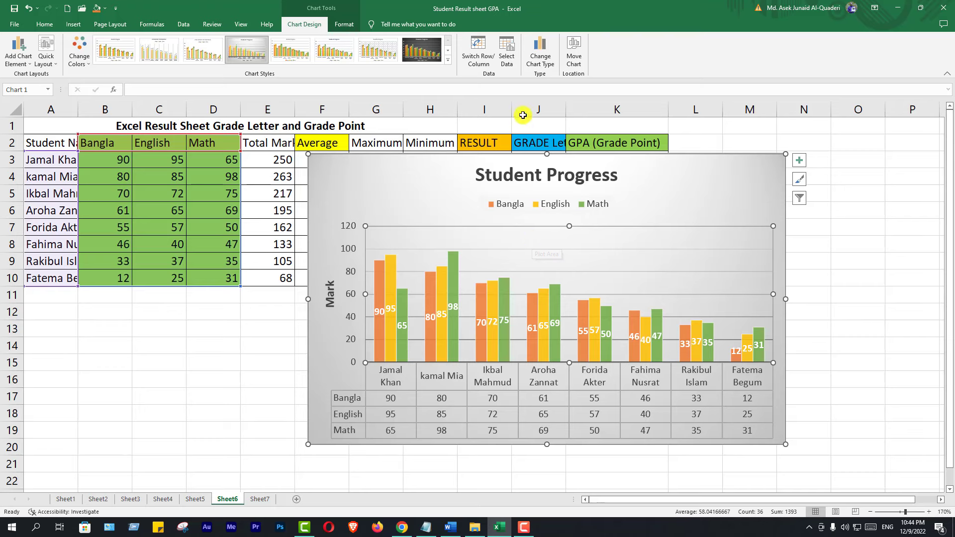
Try the standard Pie chart type on the Student Progress chart and undo the change.
click(544, 59)
drag(422, 116, 185, 110)
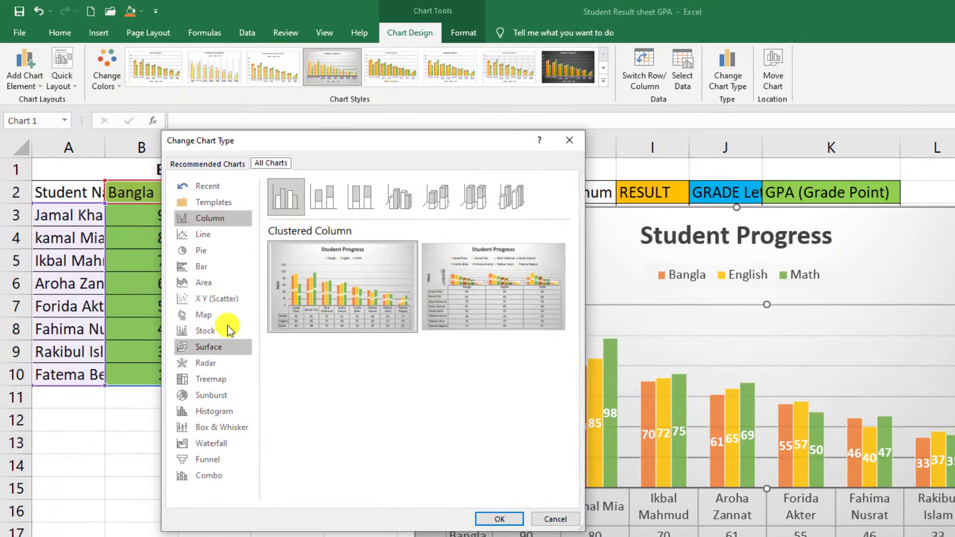
click(208, 253)
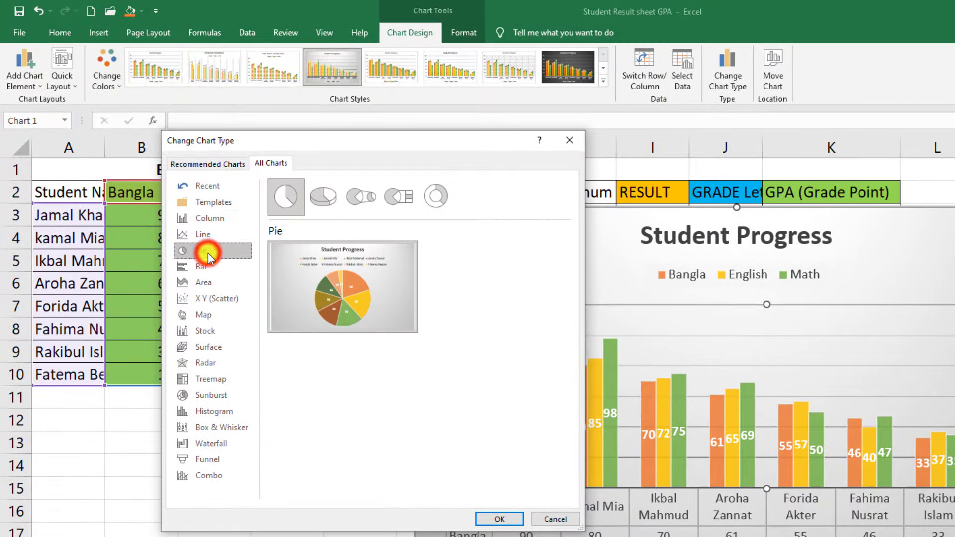
click(322, 199)
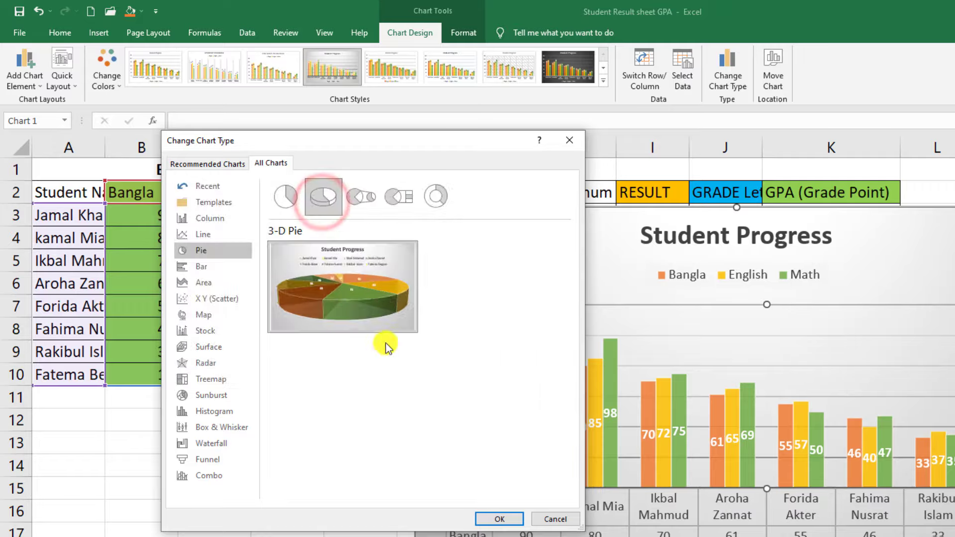
click(286, 199)
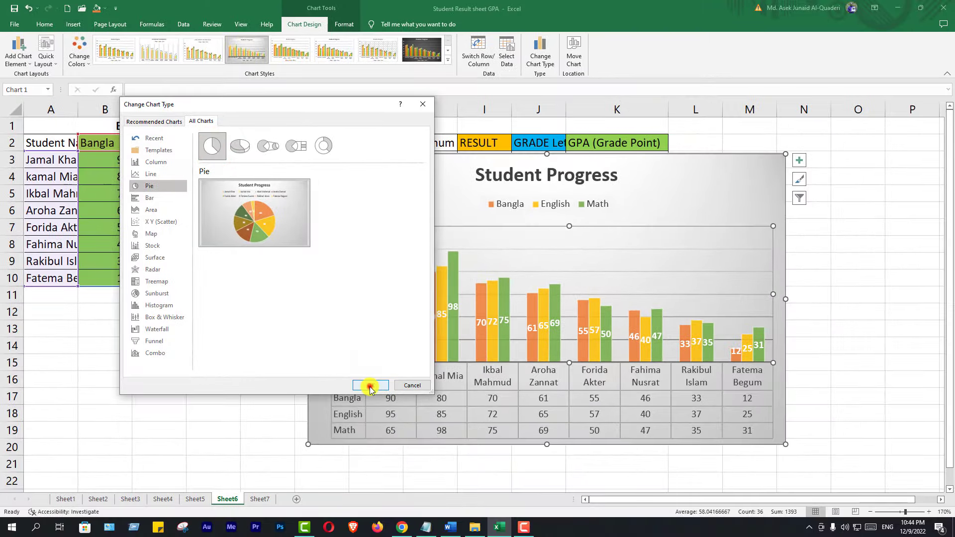
click(375, 390)
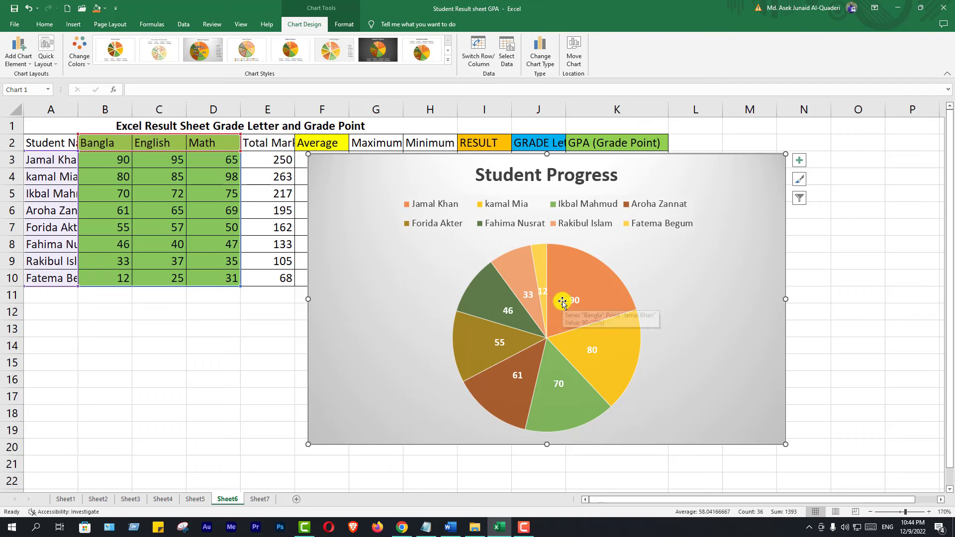
key(ctrl+z)
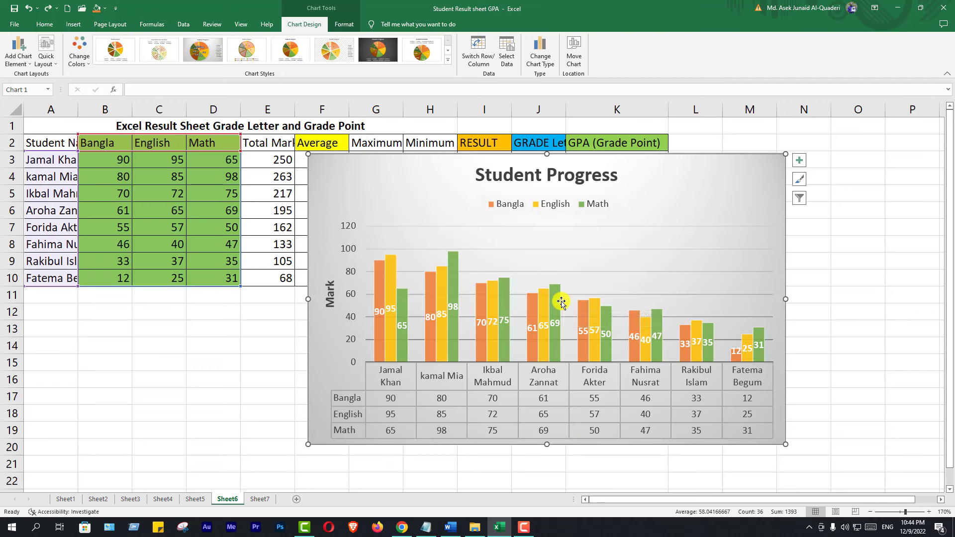
Change the Student Progress chart to the Bar type with the students as categories and the subjects as series.
click(541, 59)
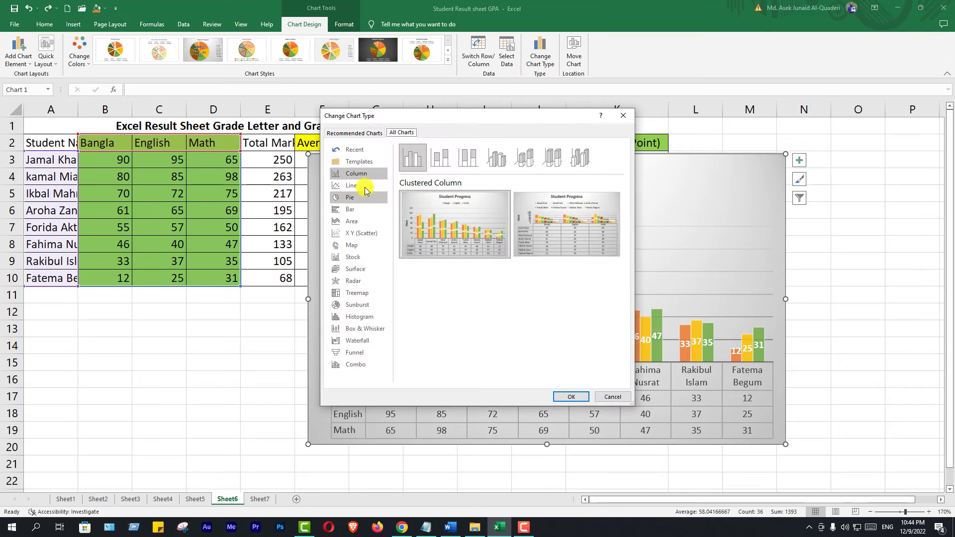
click(362, 187)
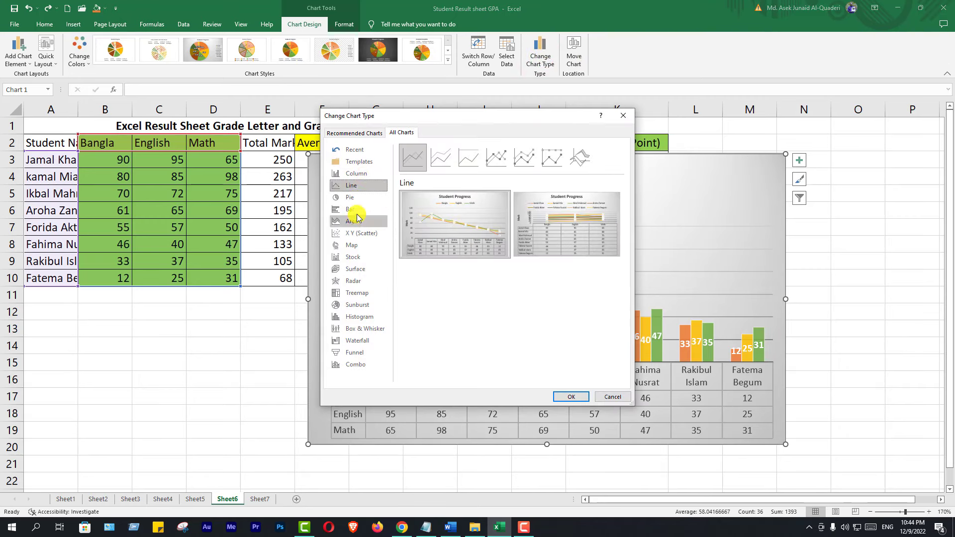
click(354, 209)
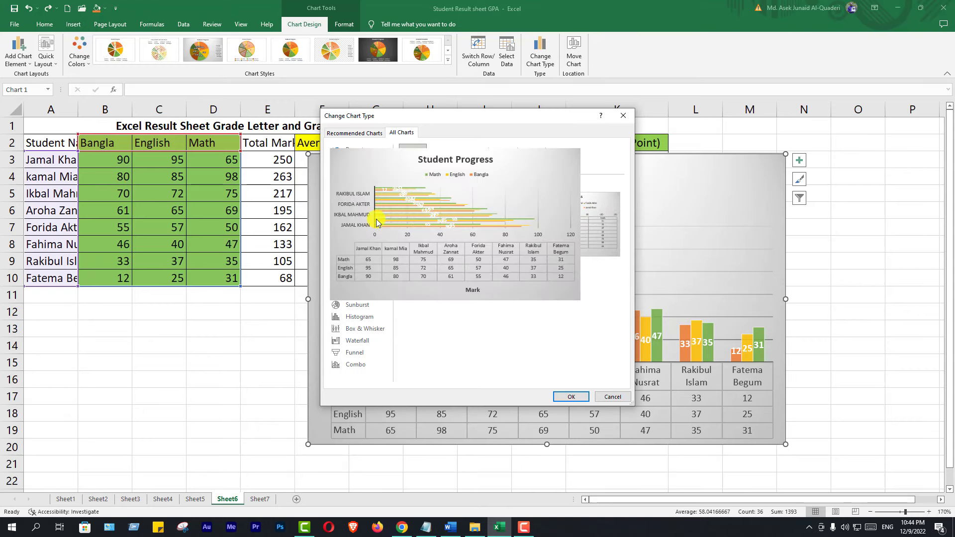
click(451, 219)
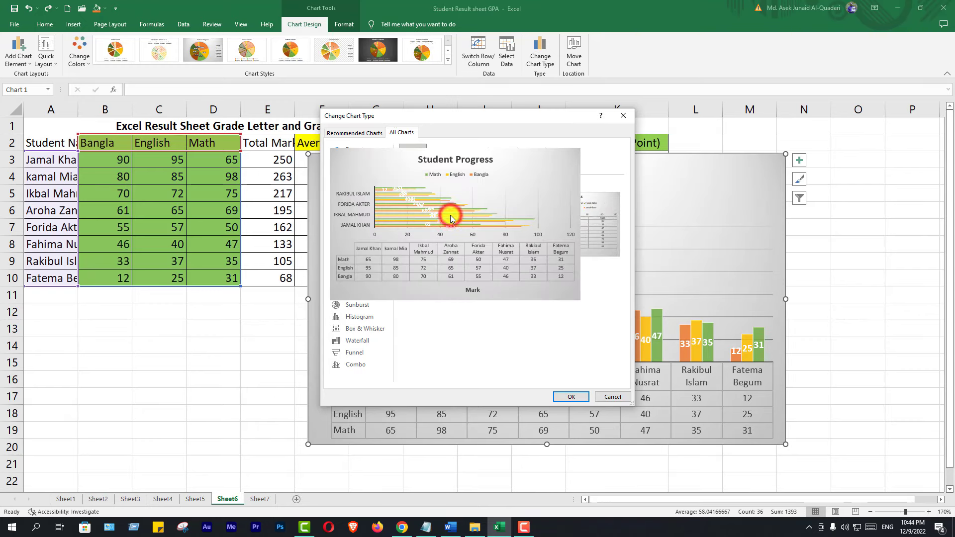
click(568, 397)
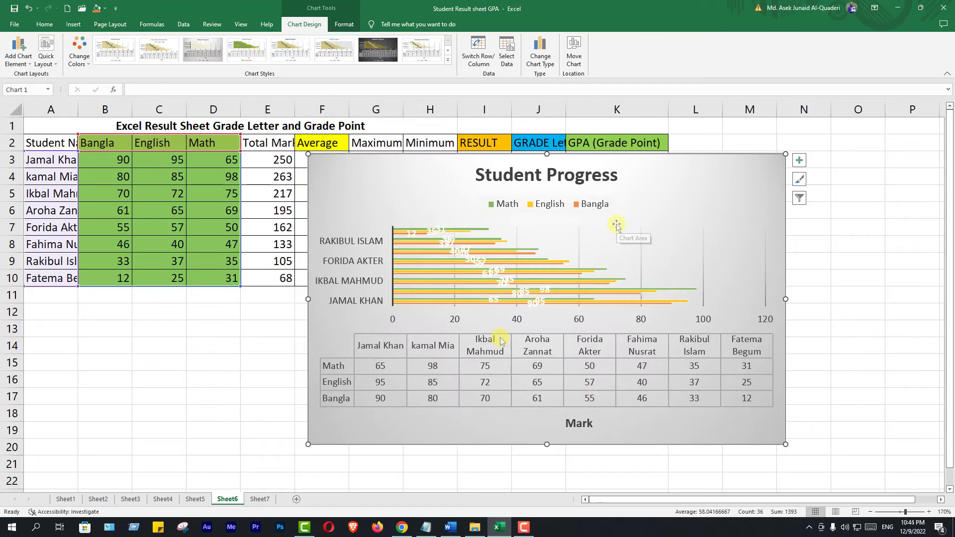